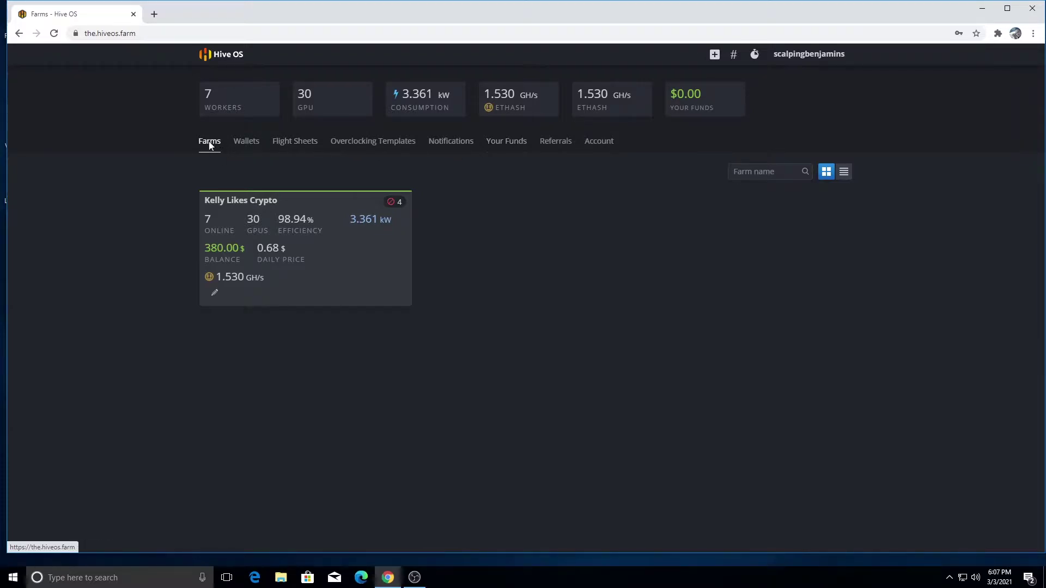
Open the Kelly Likes Crypto farm, view worker8's details, and return to the Workers list.
left_click(279, 222)
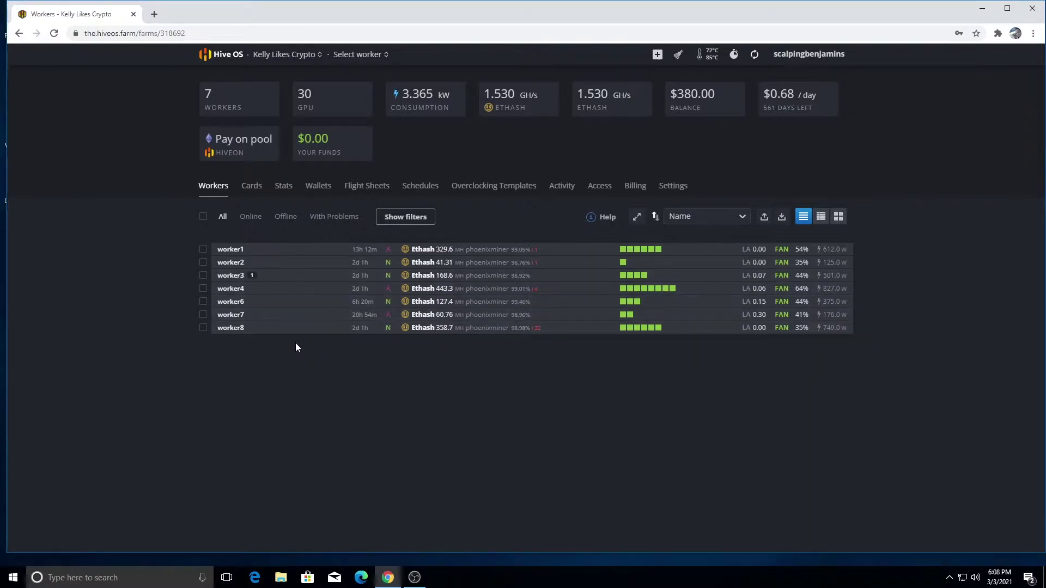
left_click(232, 328)
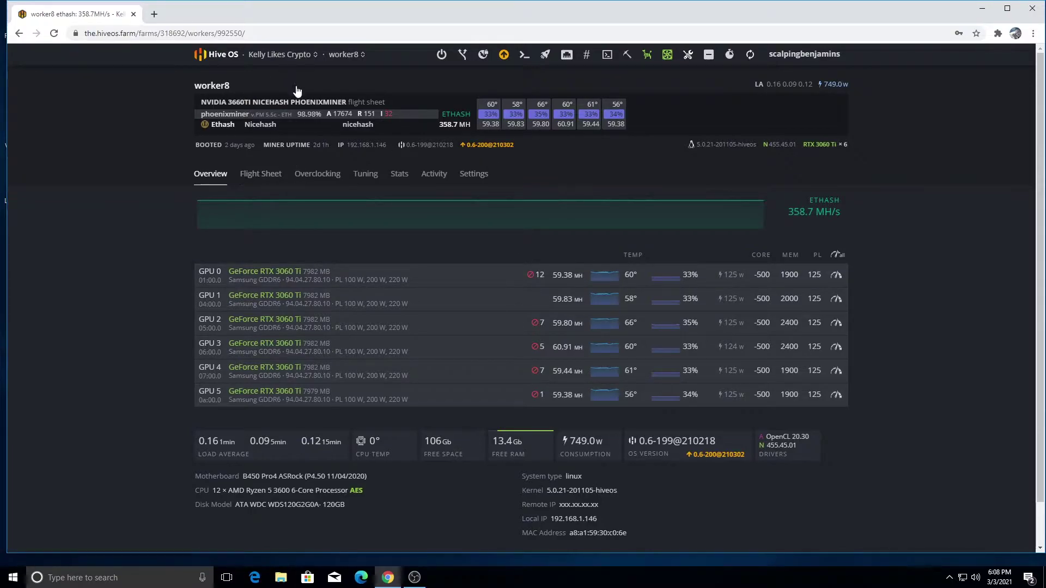
left_click(283, 55)
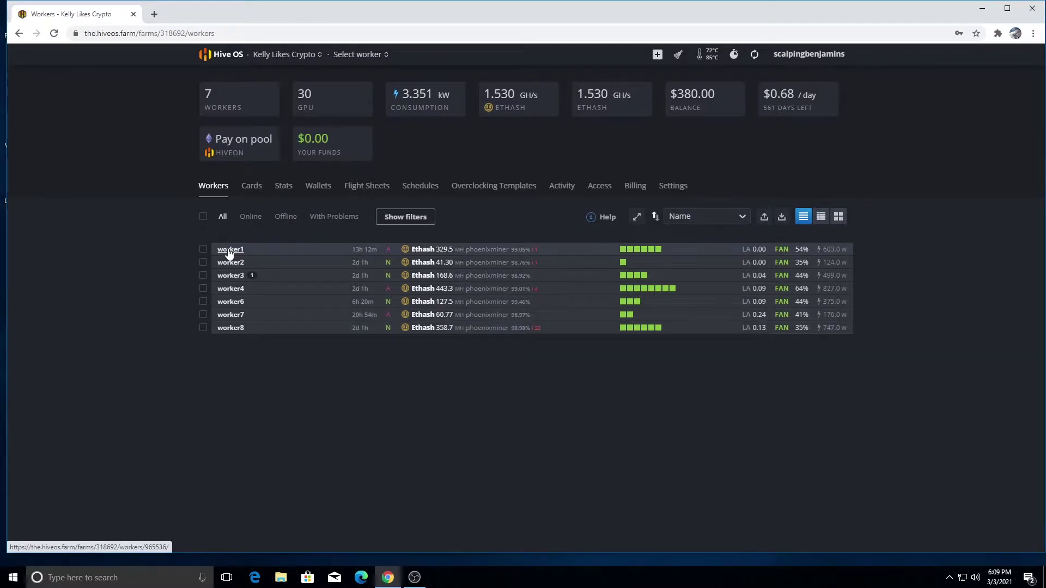
On the Flight Sheets page, set the new sheet's coin to ETH and wallet to MEW.
left_click(364, 186)
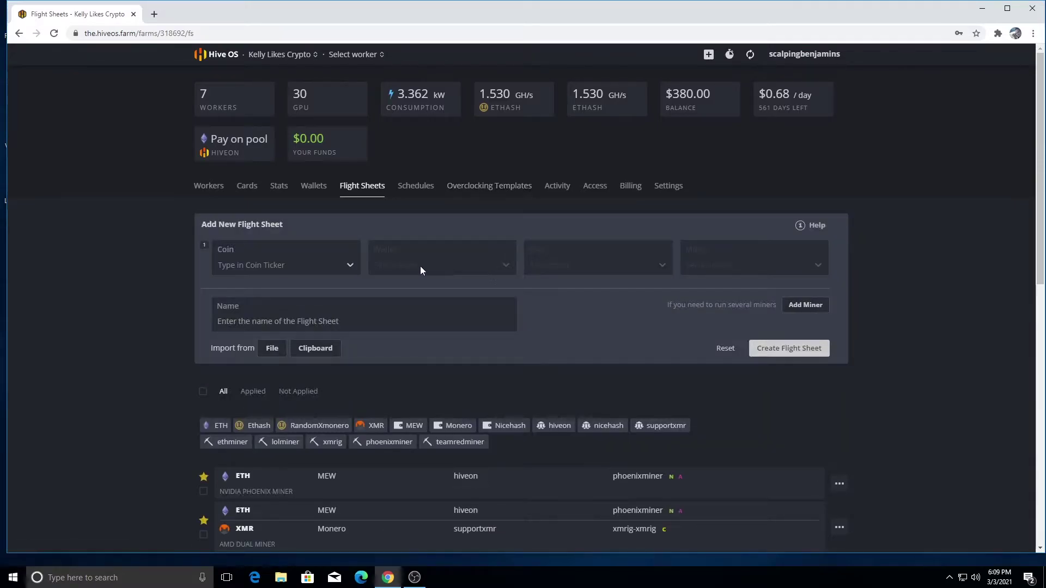
left_click(348, 266)
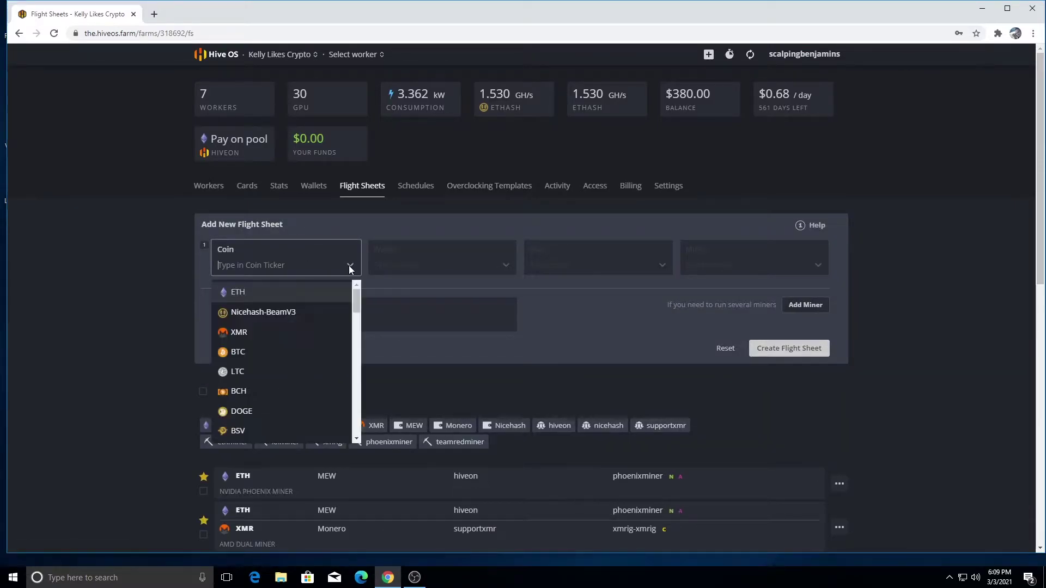
scroll(251, 334, "down", 3)
scroll(251, 329, "up", 3)
left_click(251, 293)
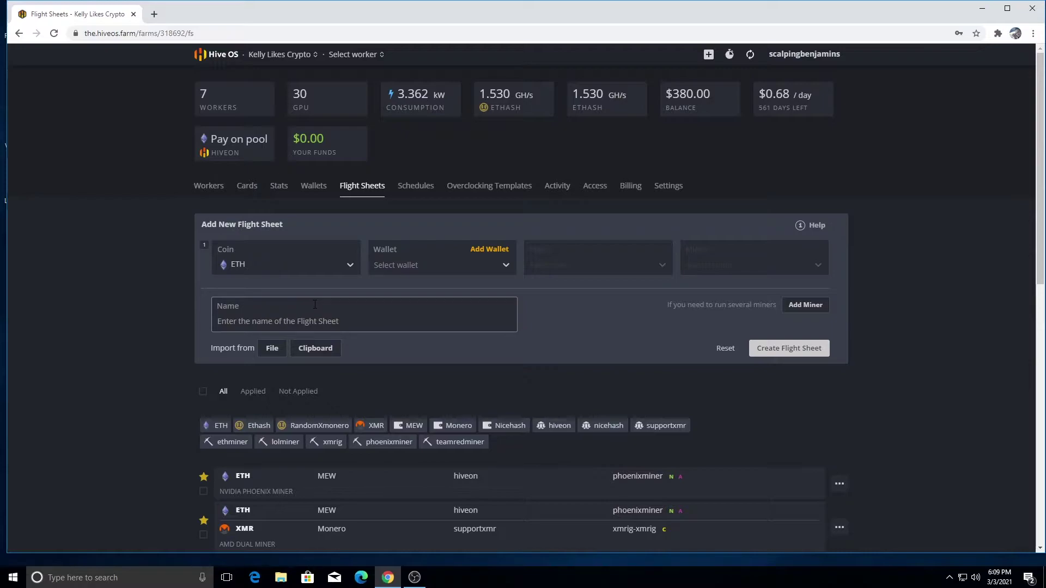
left_click(249, 266)
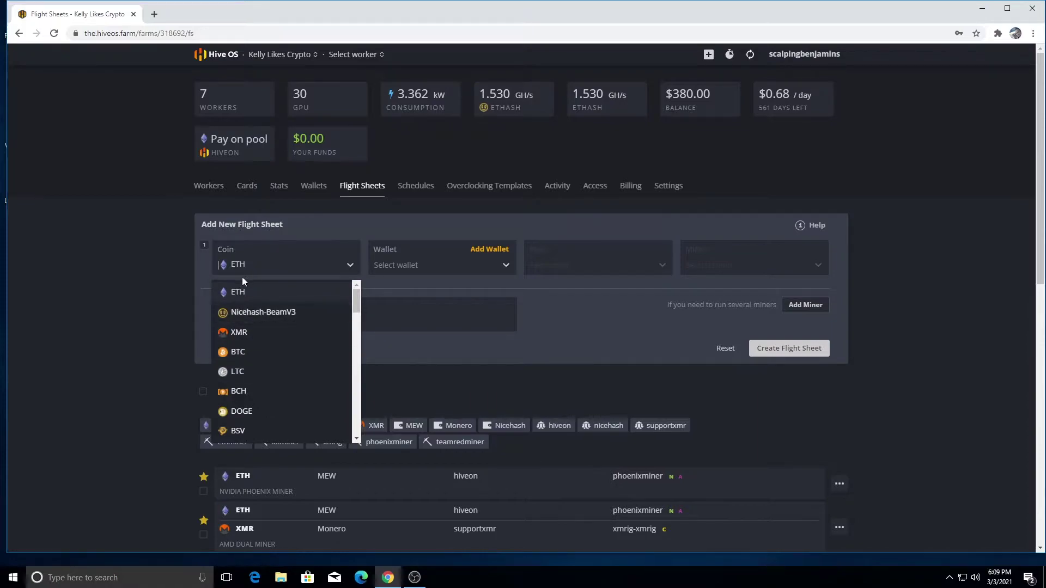
left_click(346, 225)
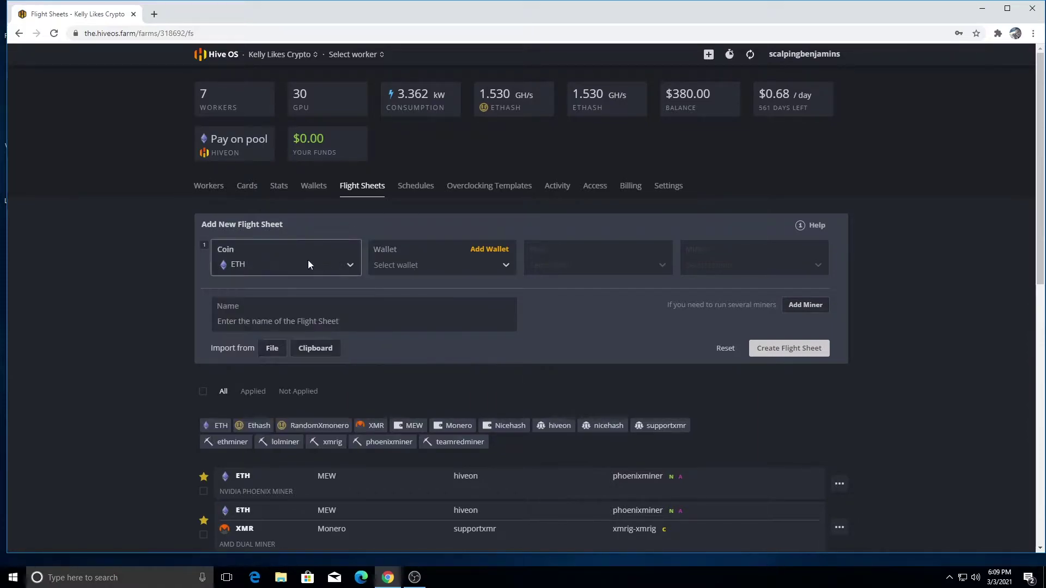
left_click(396, 267)
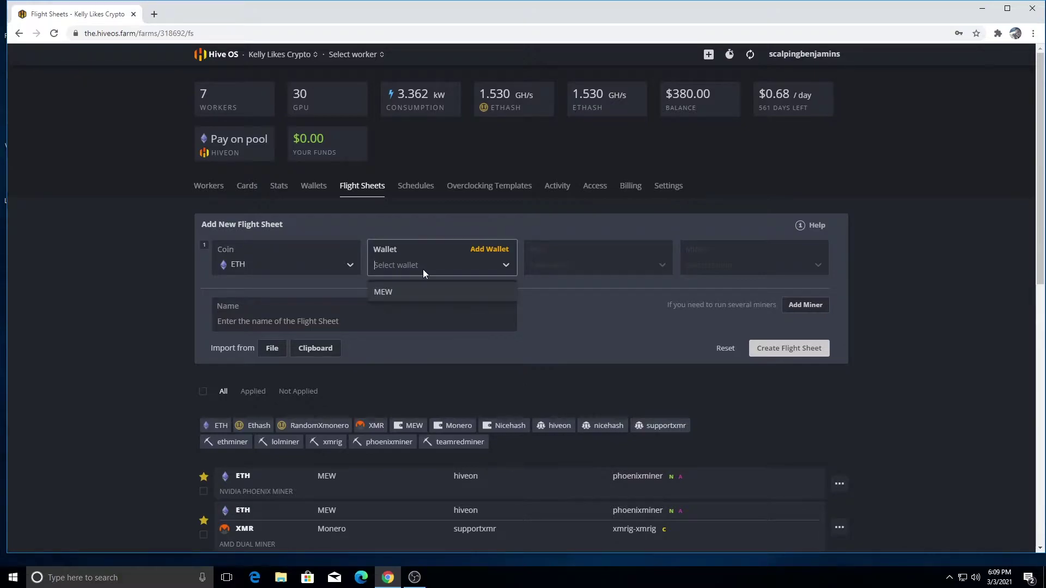
left_click(385, 293)
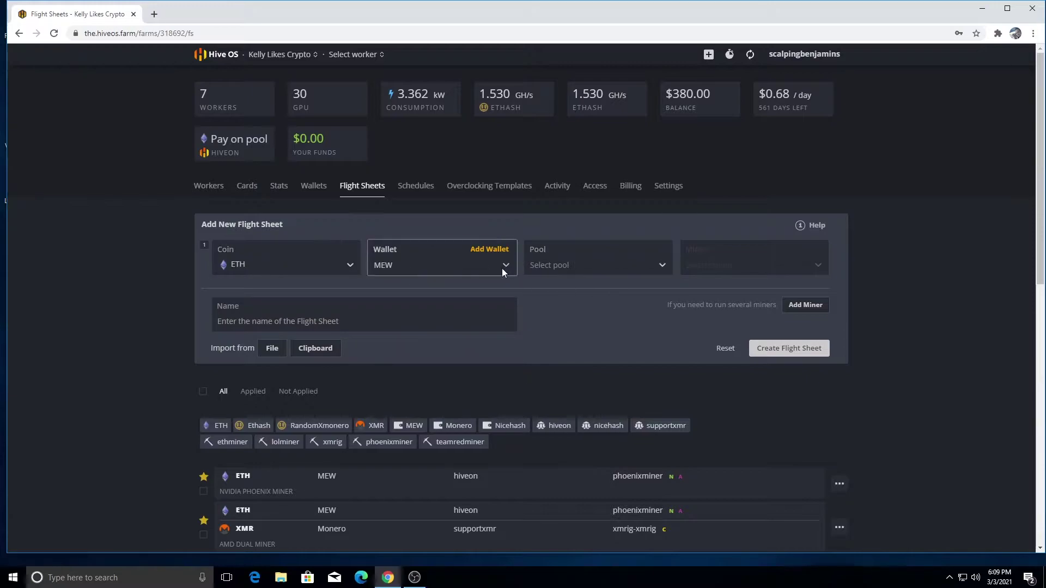
Select the Hiveon pool with the Asia, Russia and Europe servers enabled.
left_click(549, 267)
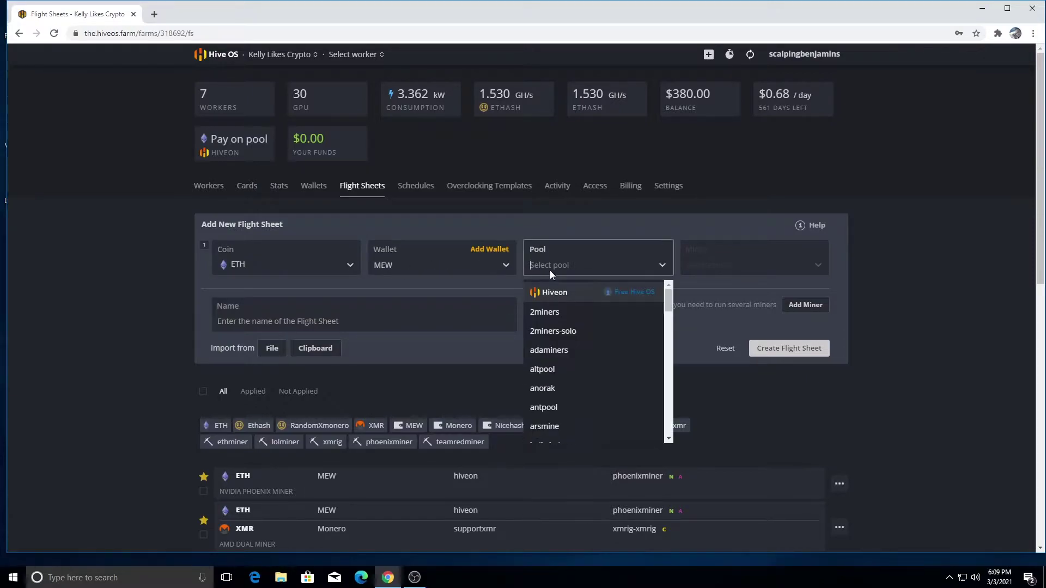
left_click(574, 292)
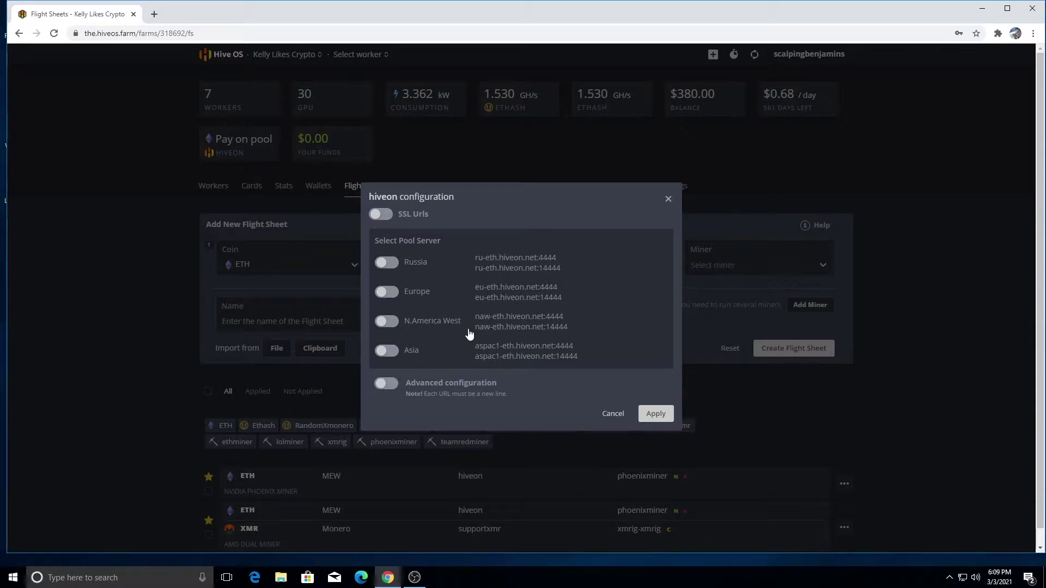
left_click(387, 351)
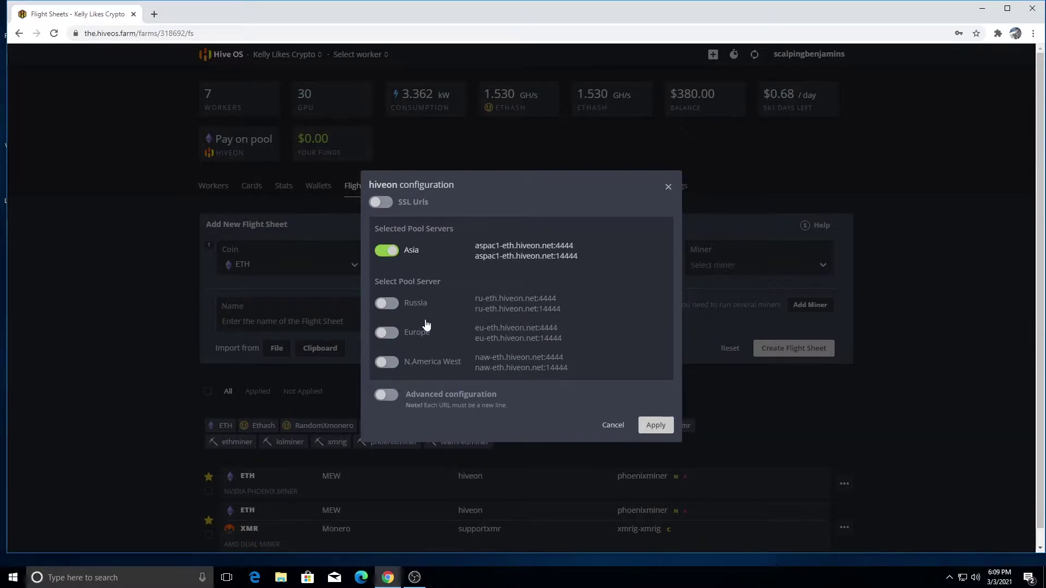
left_click(387, 304)
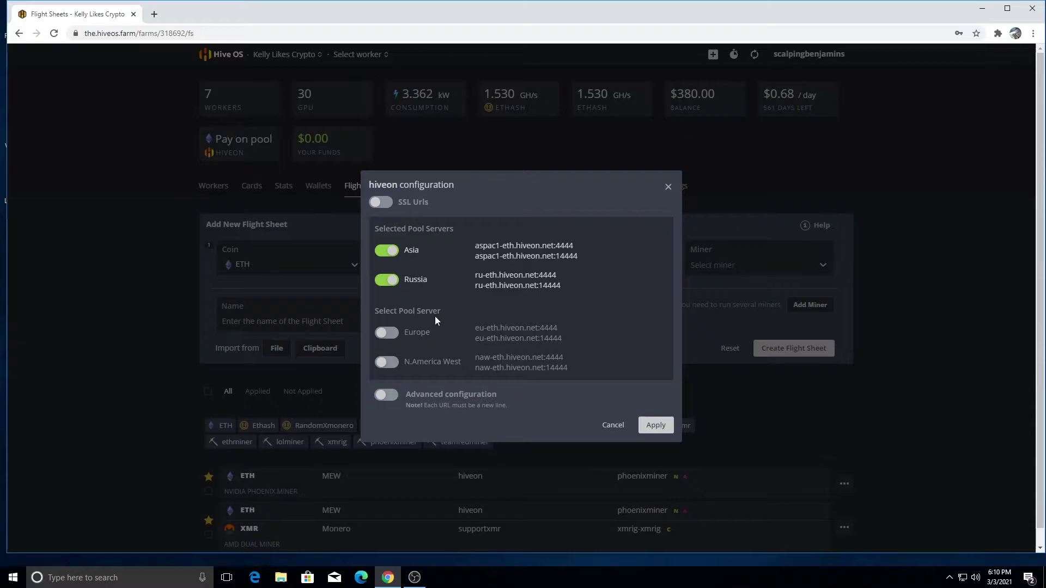
left_click(386, 332)
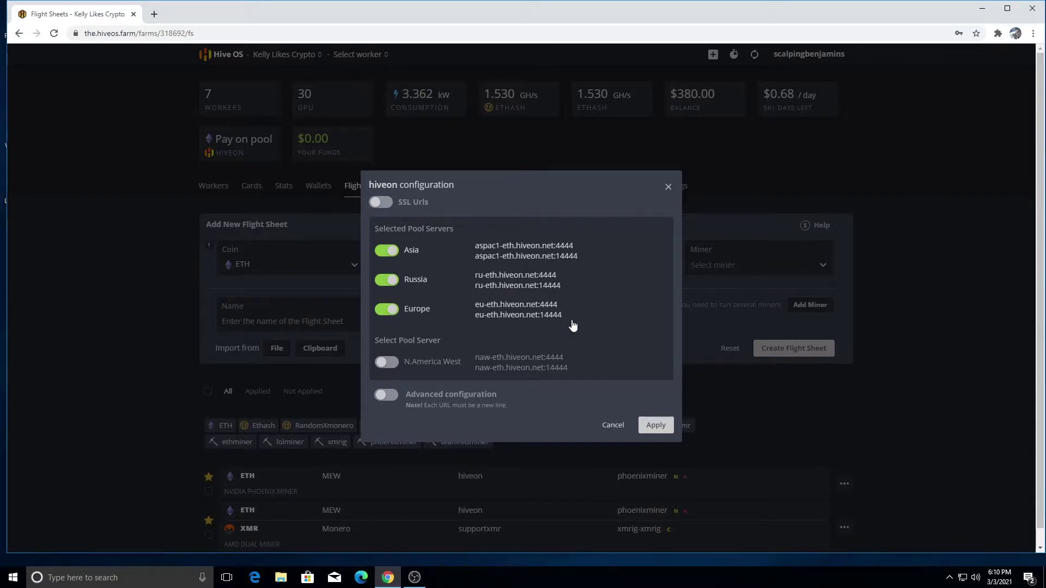
left_click(649, 425)
left_click(717, 269)
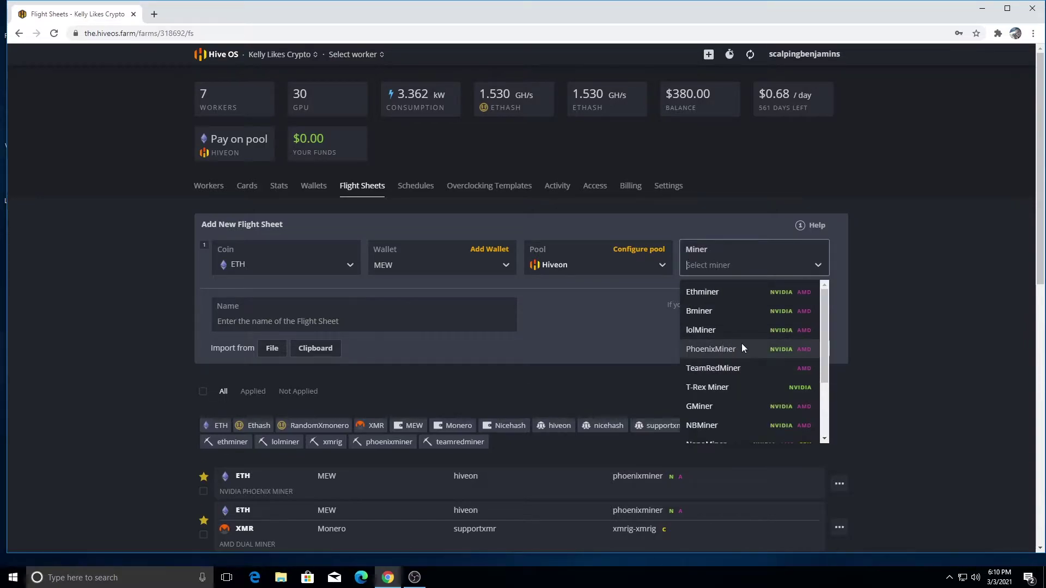
Choose PhoenixMiner and start a new extra config argument line for -amd.
left_click(711, 348)
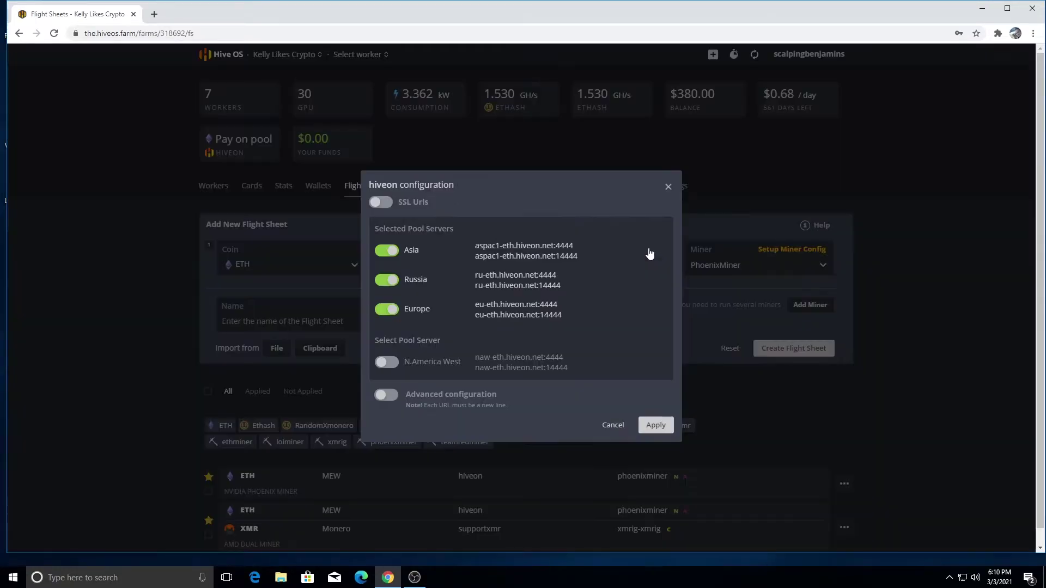
left_click(648, 251)
left_click(669, 187)
left_click(788, 252)
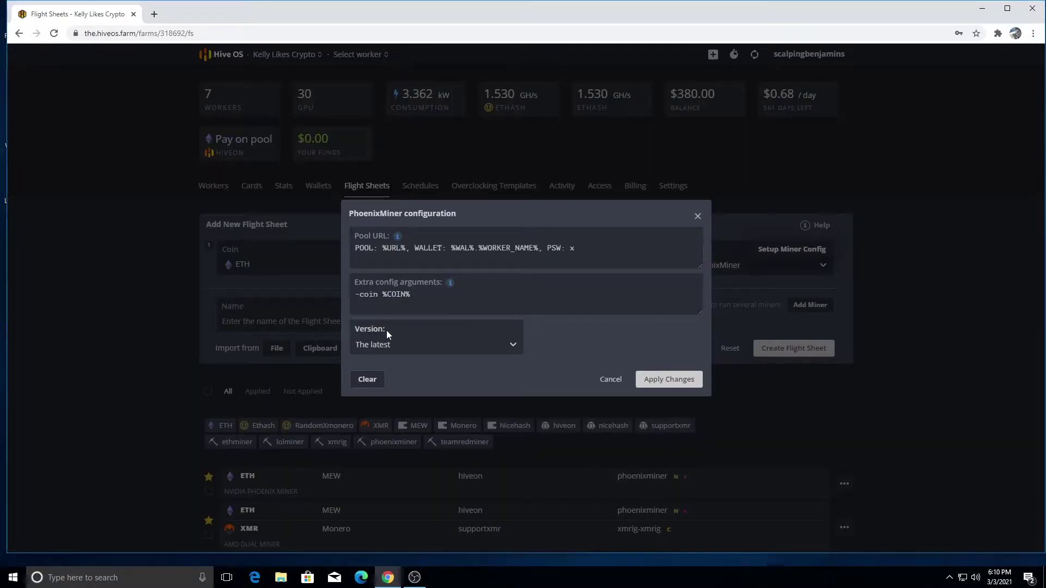
mouse_move(450, 282)
left_click(463, 394)
left_click(438, 298)
mouse_move(450, 289)
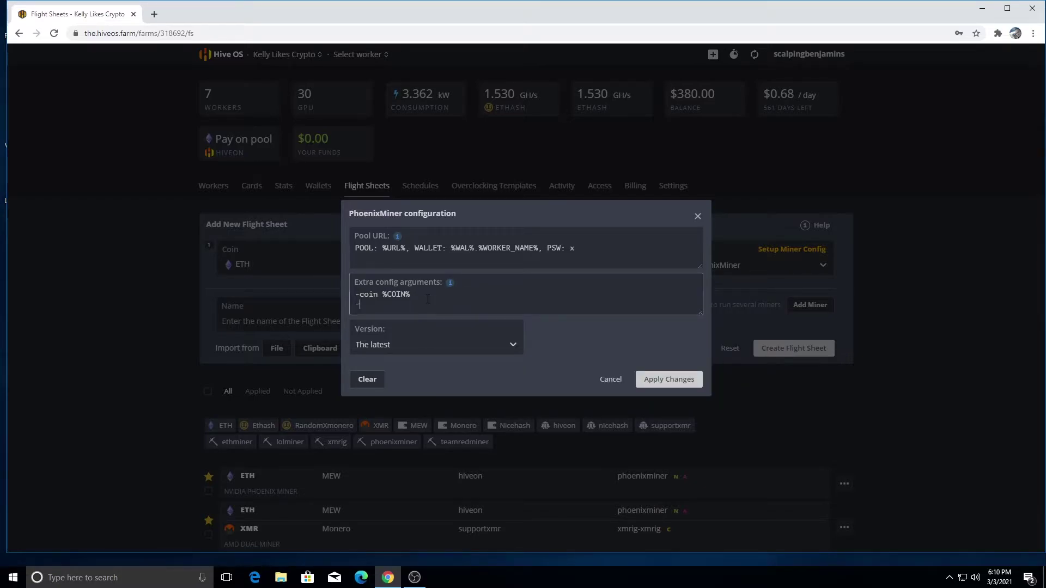
Apply the PhoenixMiner config and create the flight sheet 'AMD ETH HIVE PHOENIX MINER'.
left_click(671, 379)
left_click(316, 316)
type("AMD")
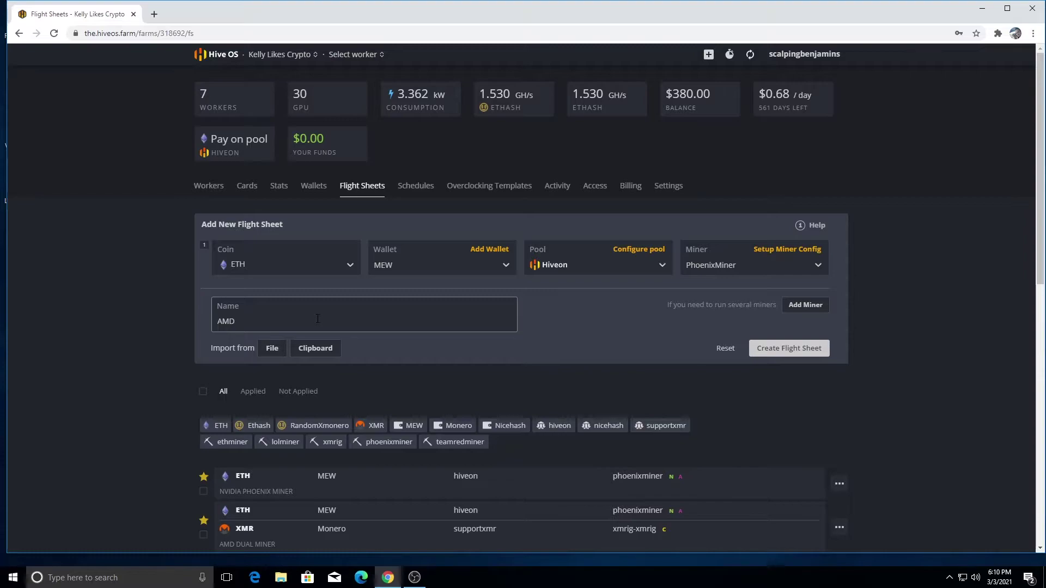
type(" ETH")
key("BackSpace")
type("IVE MIN")
type("PHOE")
type("NIX")
type(" MINER")
left_click(786, 351)
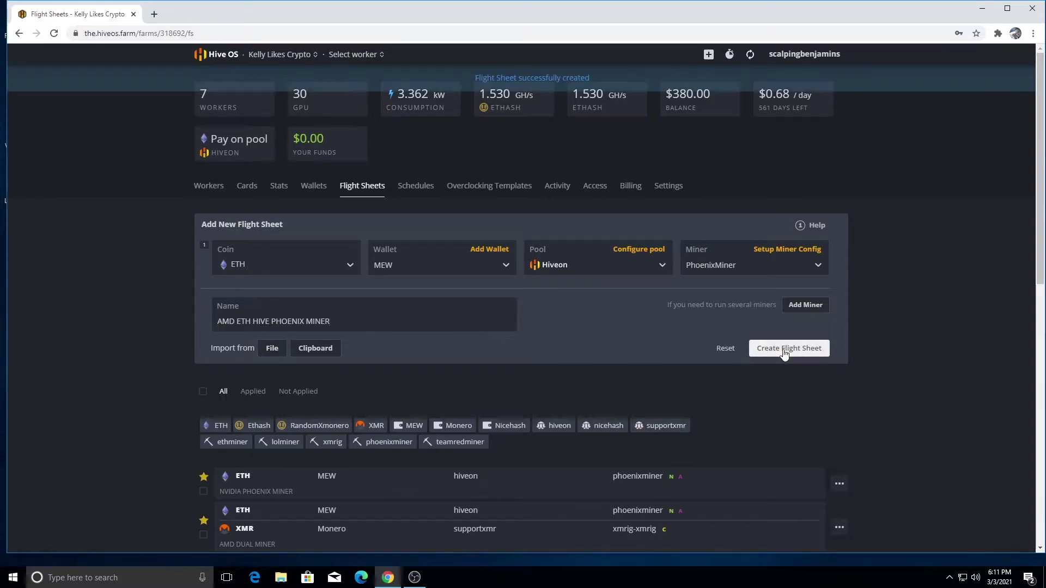
scroll(759, 354, "down", 10)
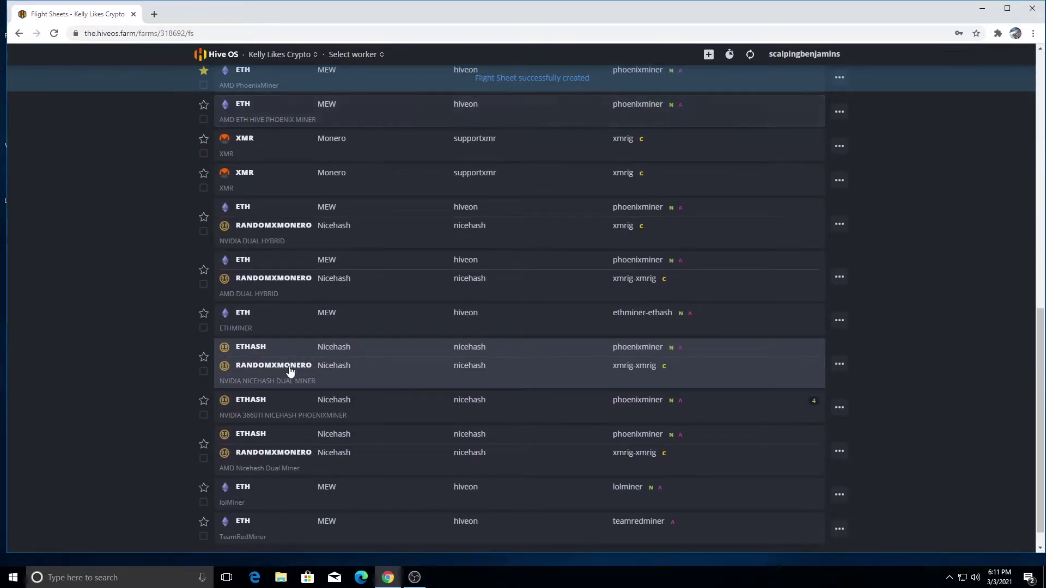
scroll(502, 325, "up", 10)
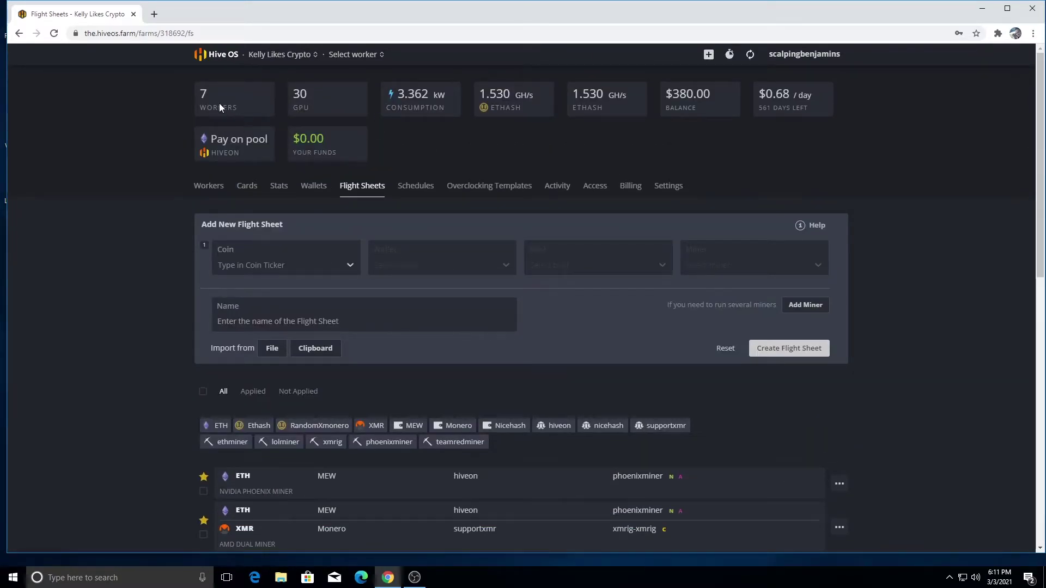
Apply the AMD ETH HIVE PHOENIX MINER flight sheet to worker1, then return to Workers.
left_click(291, 55)
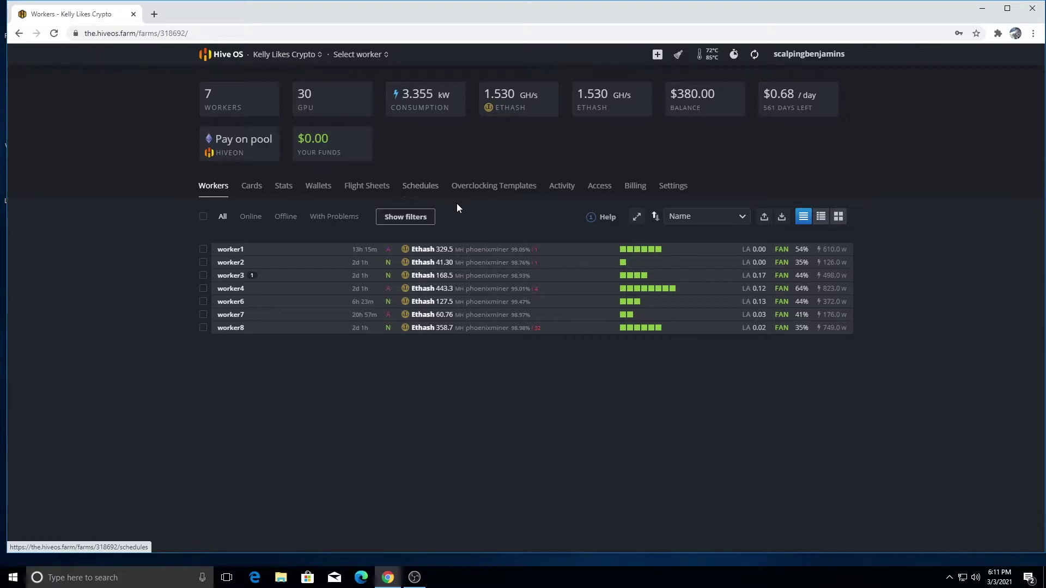
left_click(234, 249)
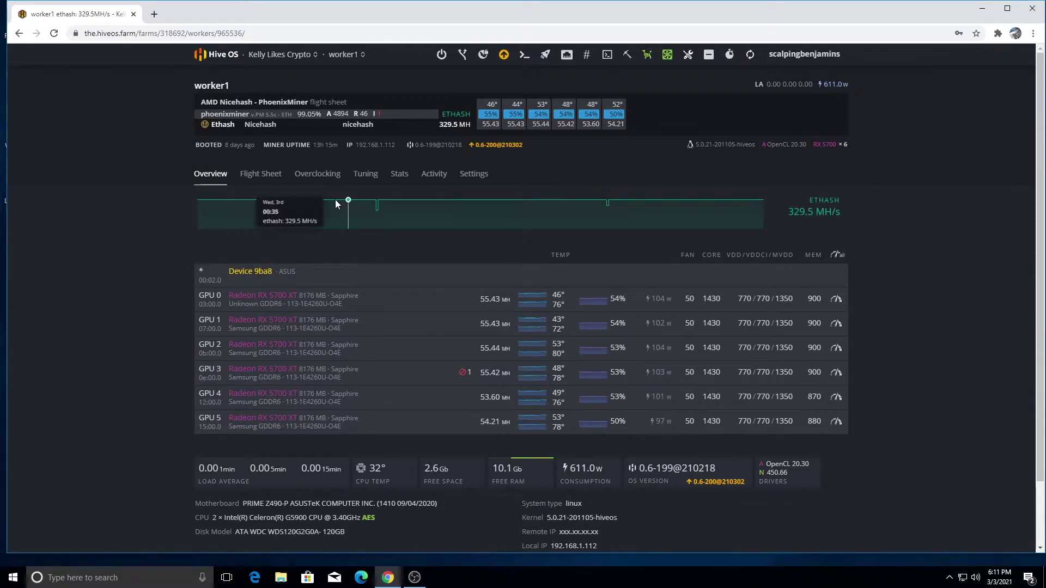
left_click(545, 56)
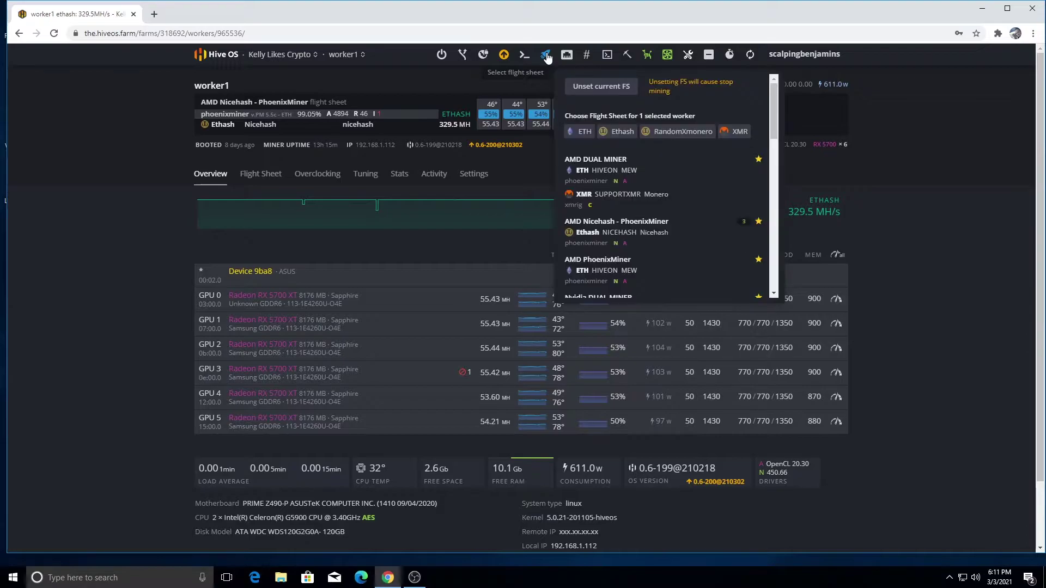
scroll(610, 212, "down", 5)
scroll(620, 221, "down", 1)
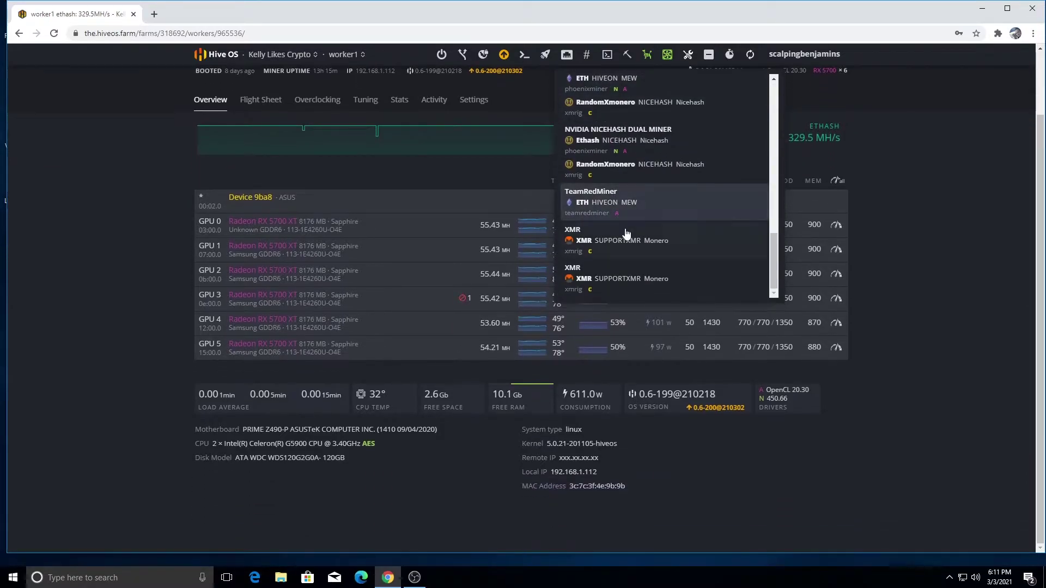
scroll(624, 231, "up", 5)
scroll(626, 238, "up", 3)
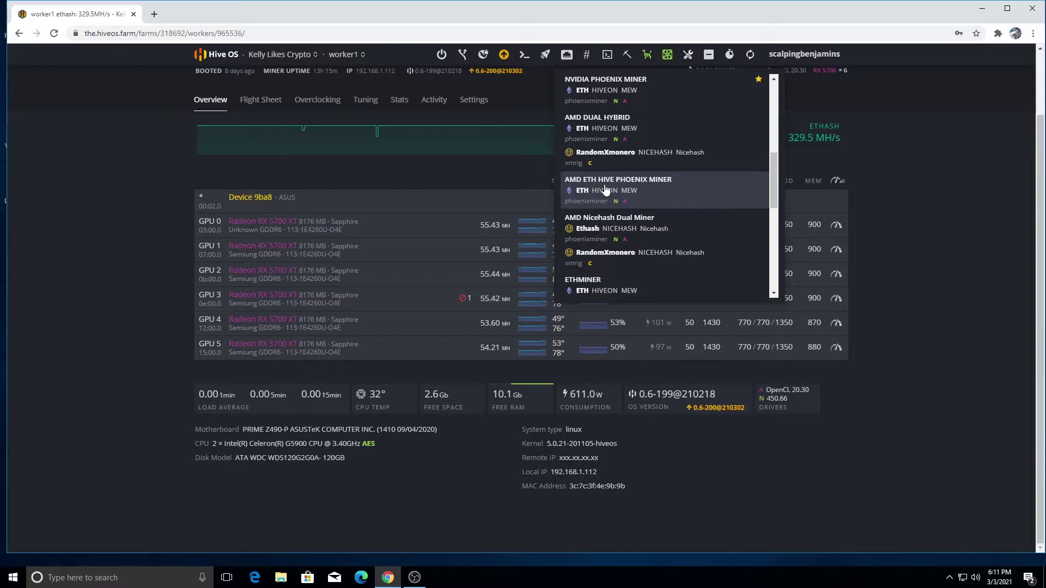
left_click(605, 188)
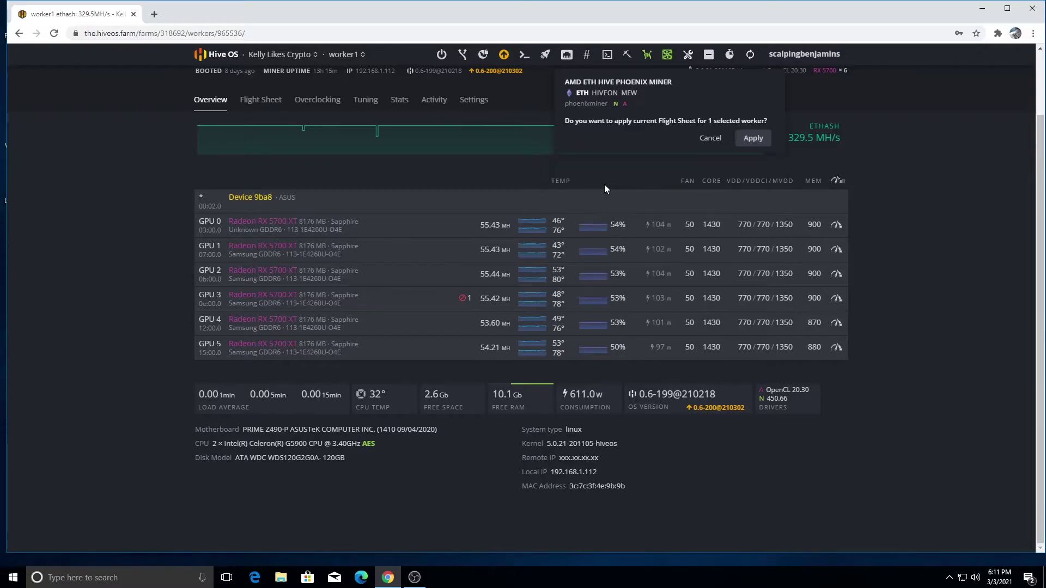
left_click(753, 138)
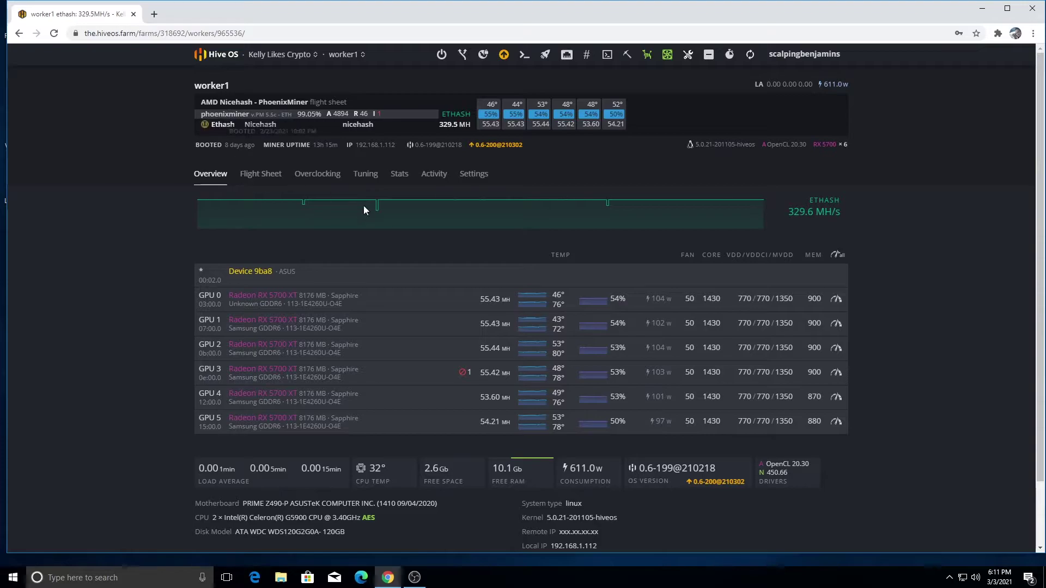
left_click(279, 56)
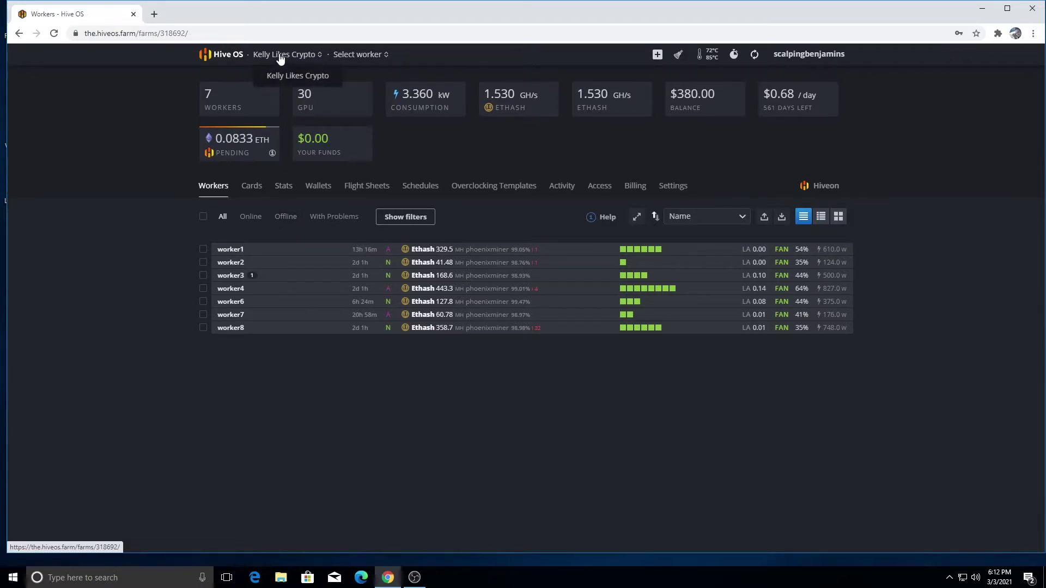
left_click(225, 249)
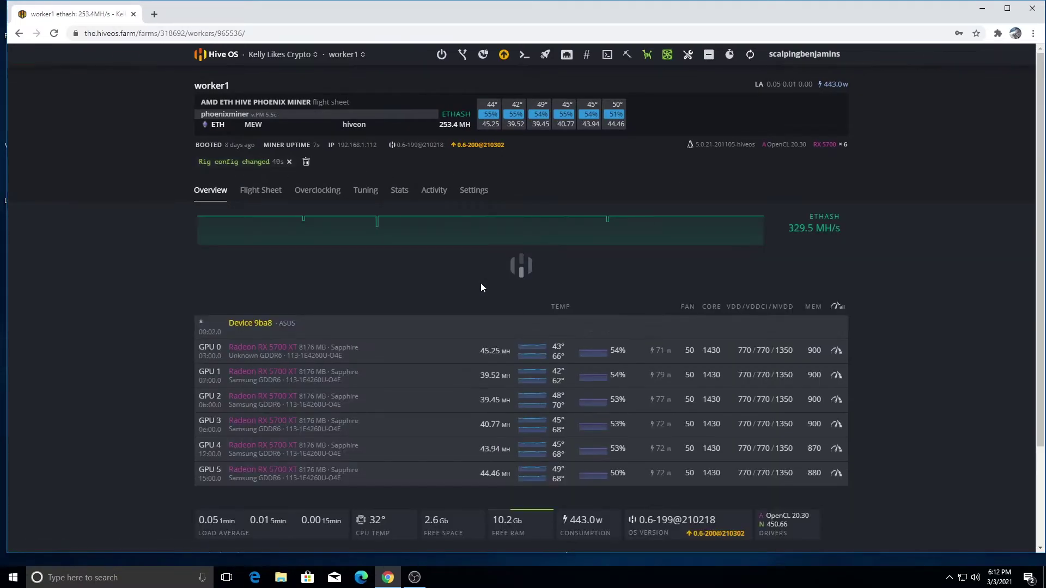
left_click(295, 56)
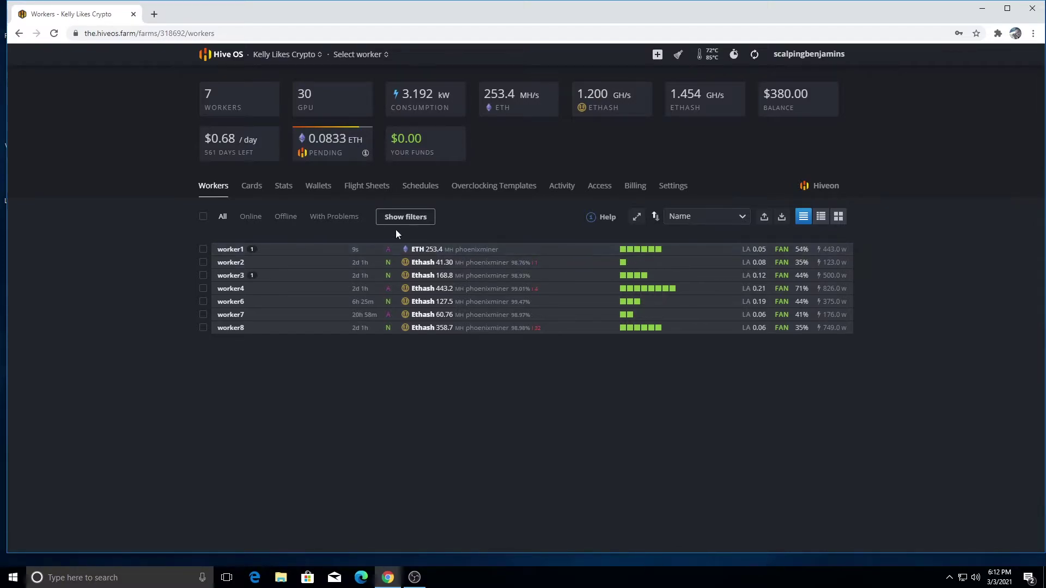
left_click(224, 54)
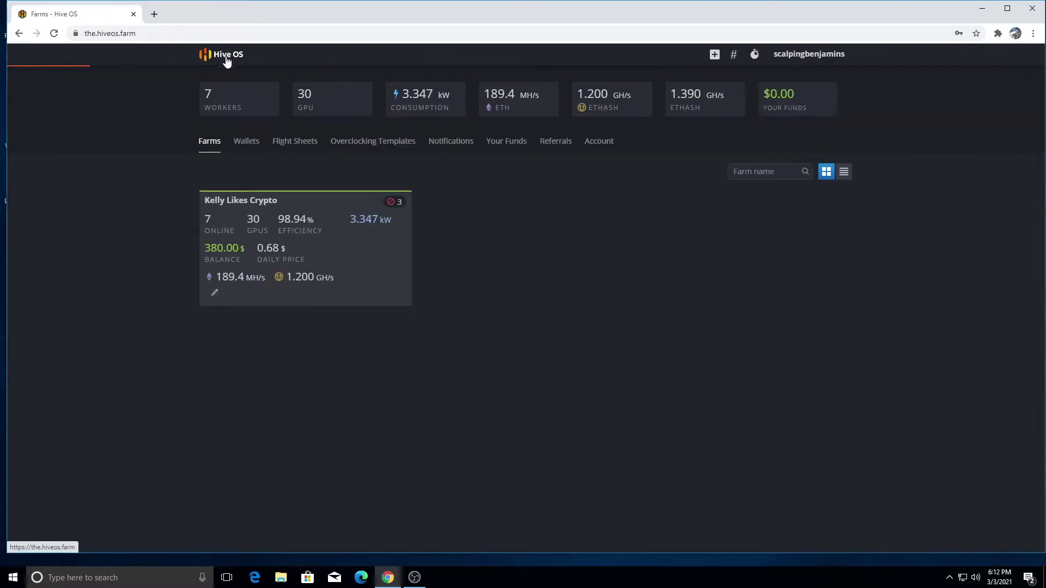
left_click(334, 237)
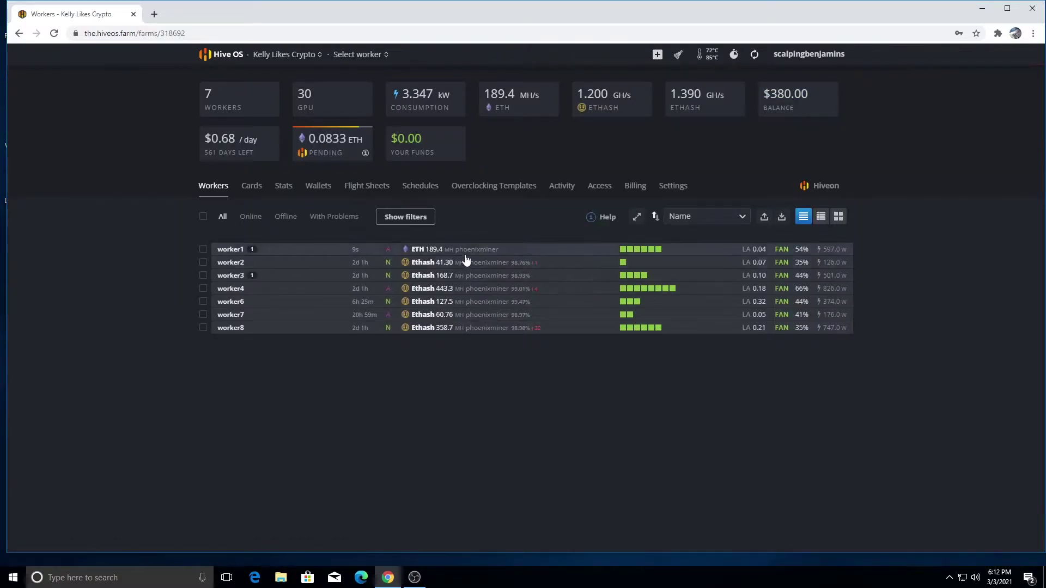
left_click(457, 250)
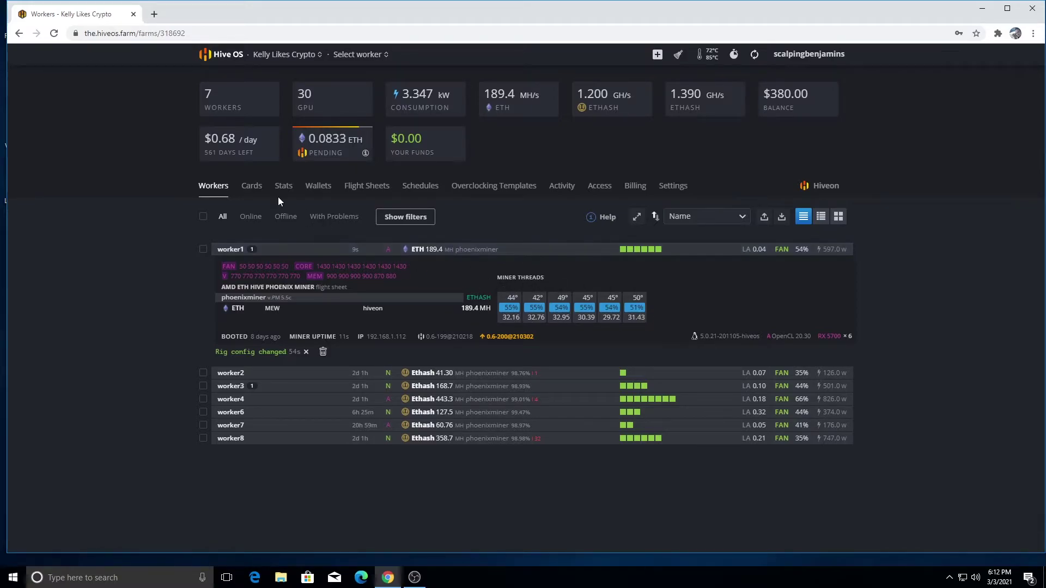
left_click(280, 56)
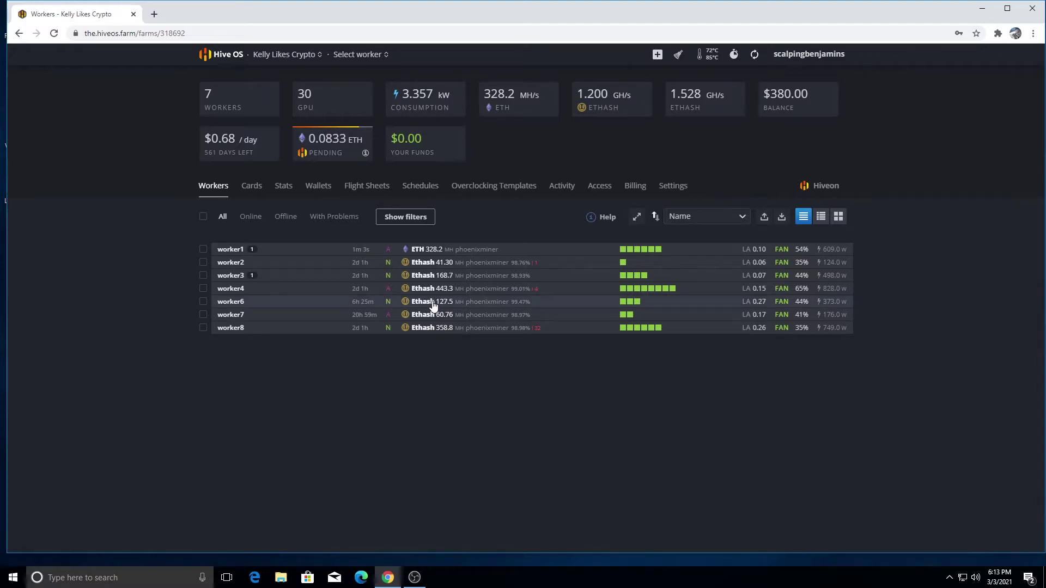
Expand worker2's row and open its page with the NVIDIA 3060TI NICEHASH PHOENIXMINER flight sheet.
left_click(448, 265)
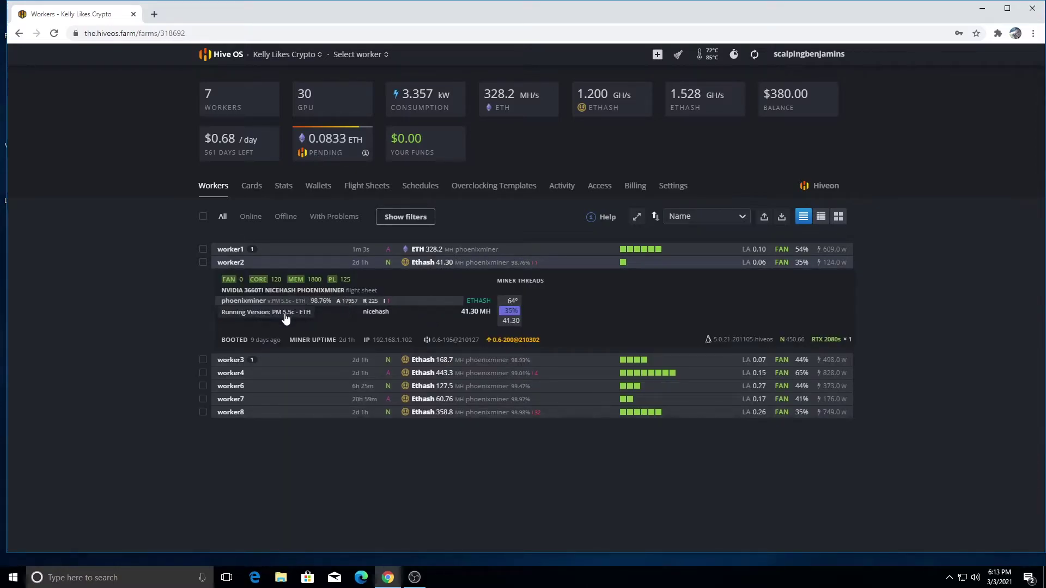
left_click(233, 262)
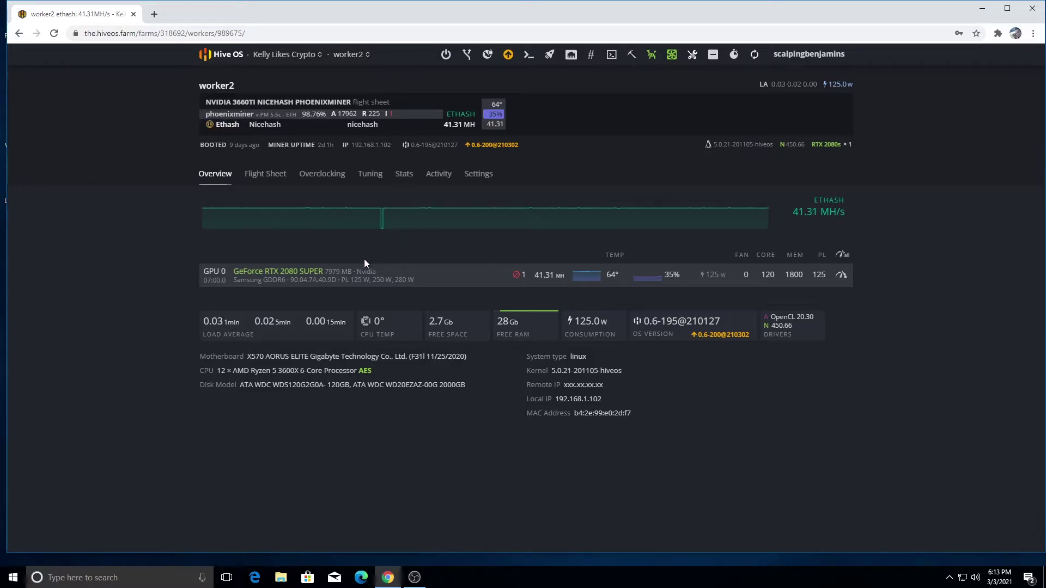
Go to Flight Sheets and set the new sheet's coin to ETH with the MEW wallet.
left_click(294, 57)
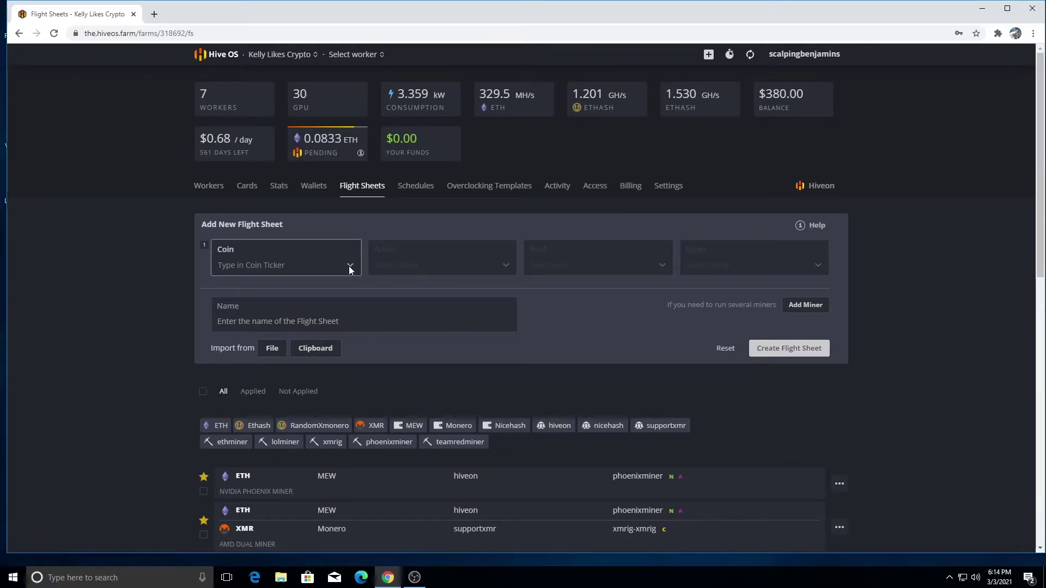
left_click(349, 265)
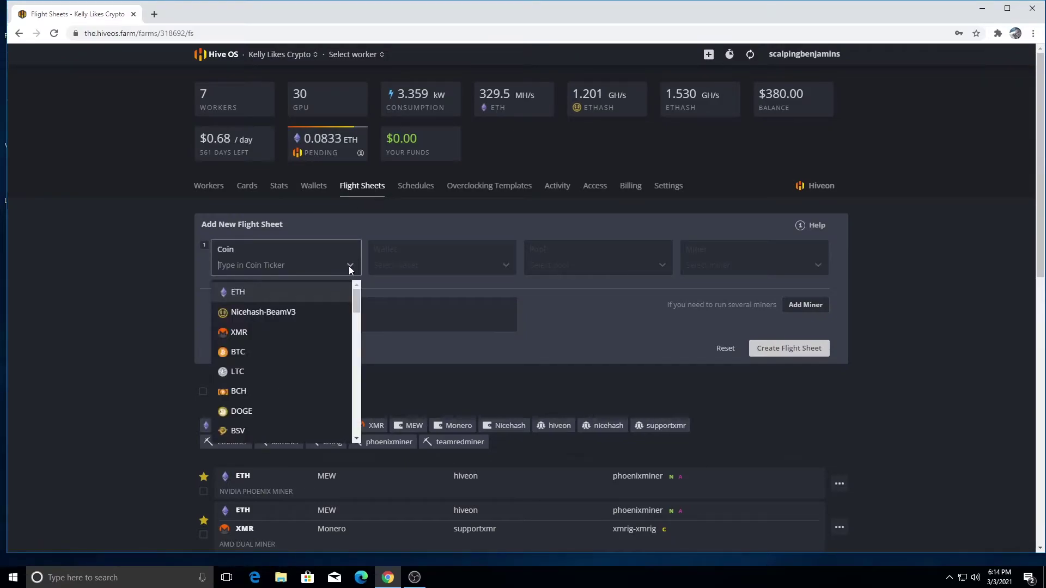
left_click(256, 294)
left_click(445, 264)
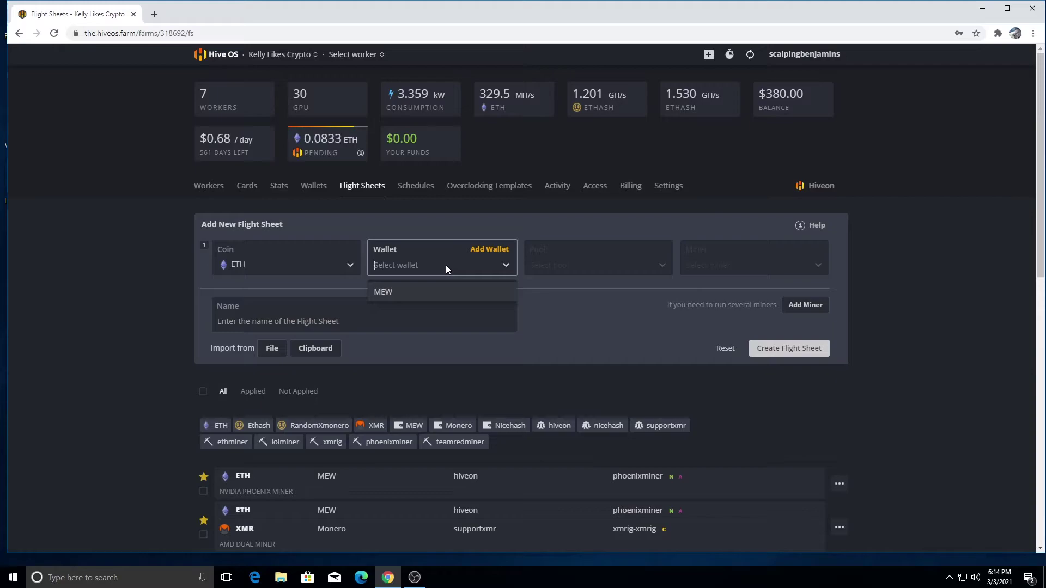
left_click(394, 291)
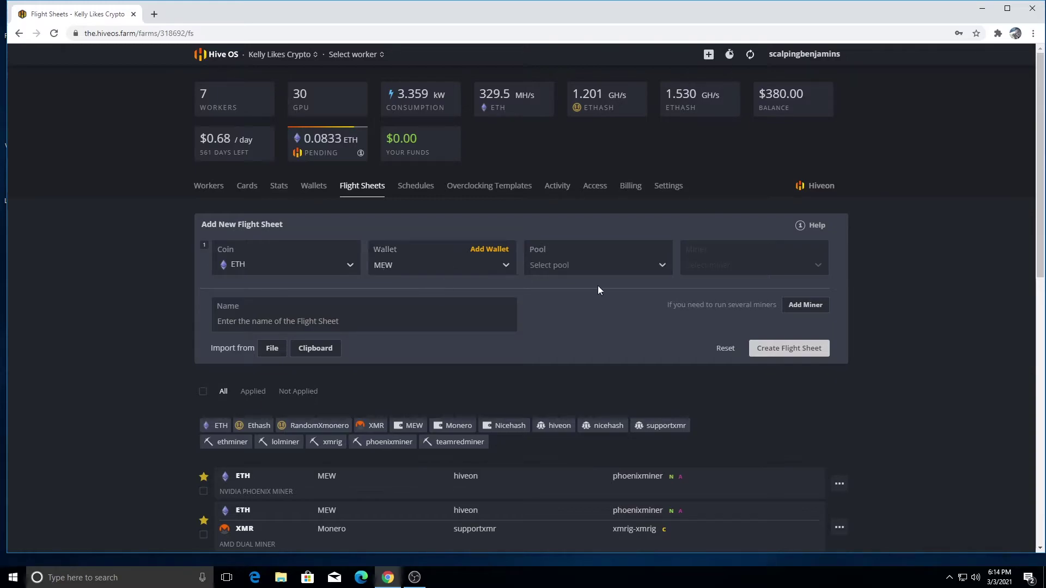
Choose the Hiveon pool with Russia and Asia servers, and PhoenixMiner as the miner.
left_click(596, 263)
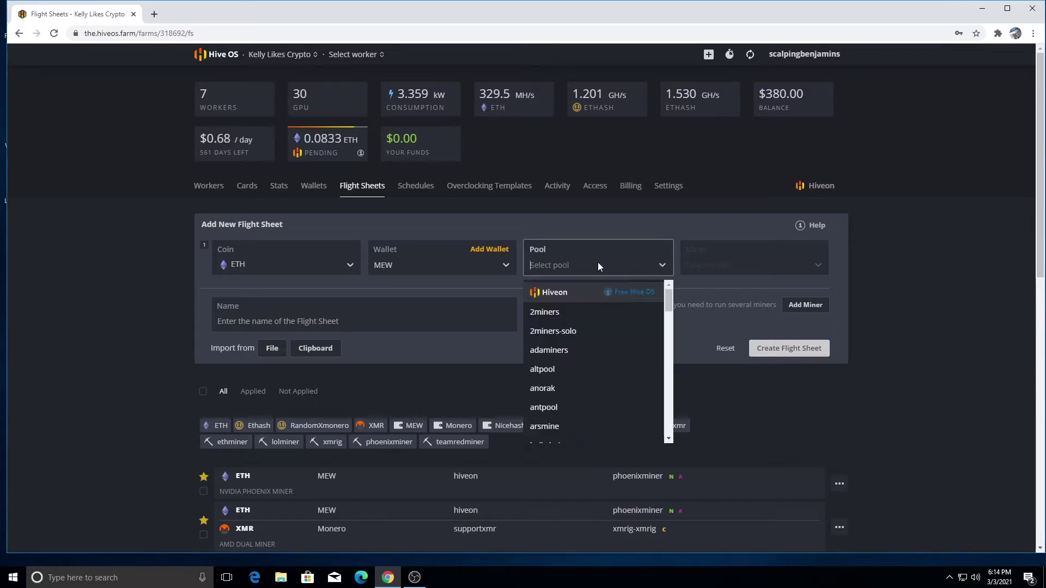
left_click(555, 293)
left_click(402, 265)
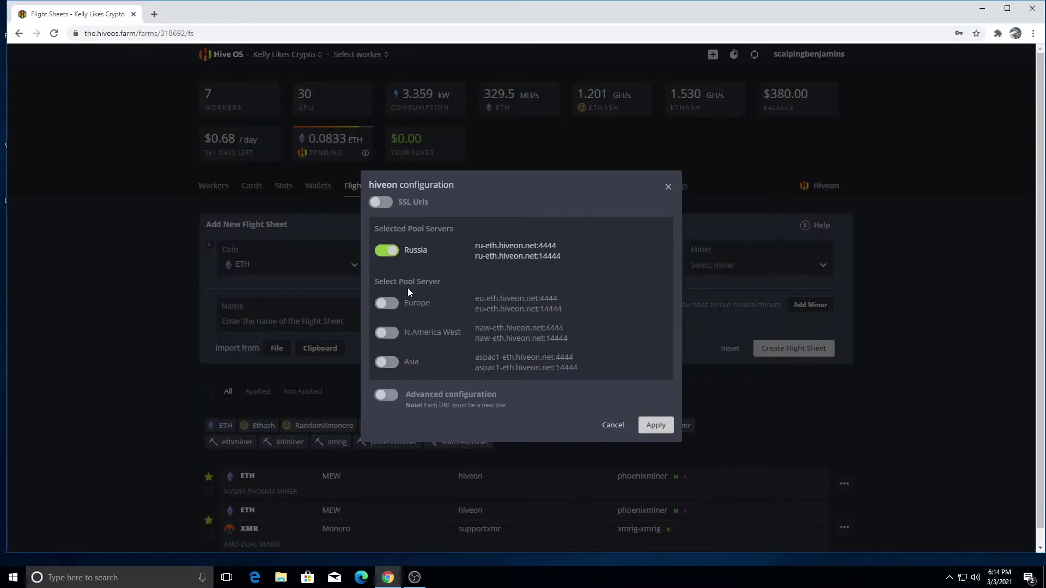
left_click(414, 364)
left_click(655, 429)
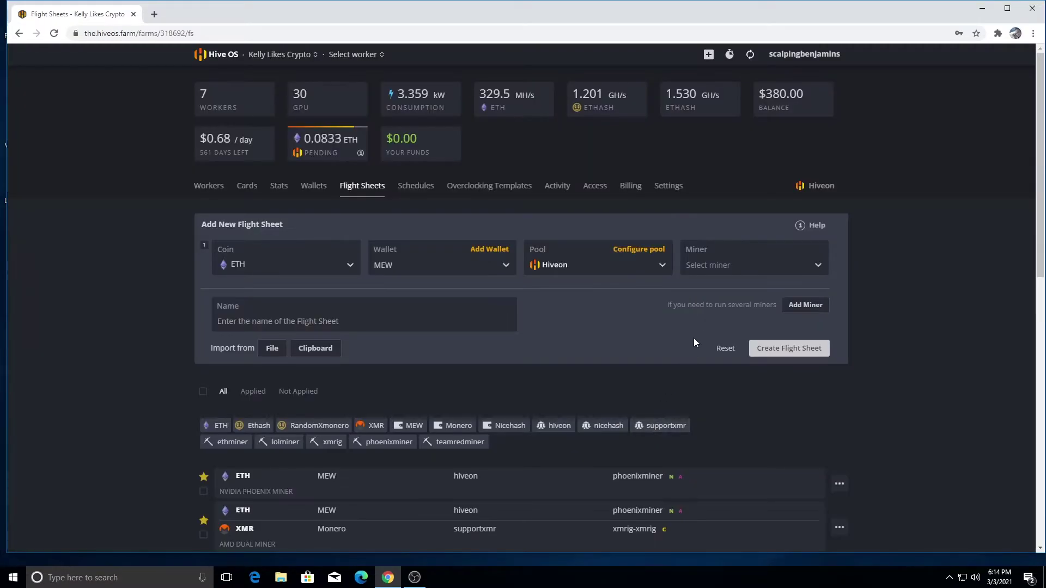
left_click(714, 266)
left_click(724, 351)
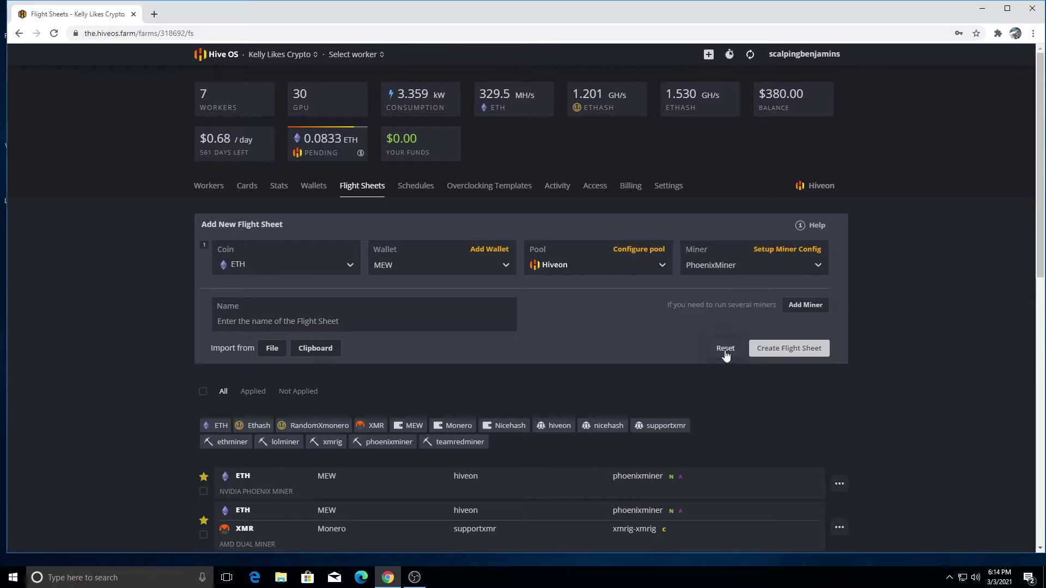
Add -nvidia to PhoenixMiner's extra config arguments and apply the changes.
left_click(806, 251)
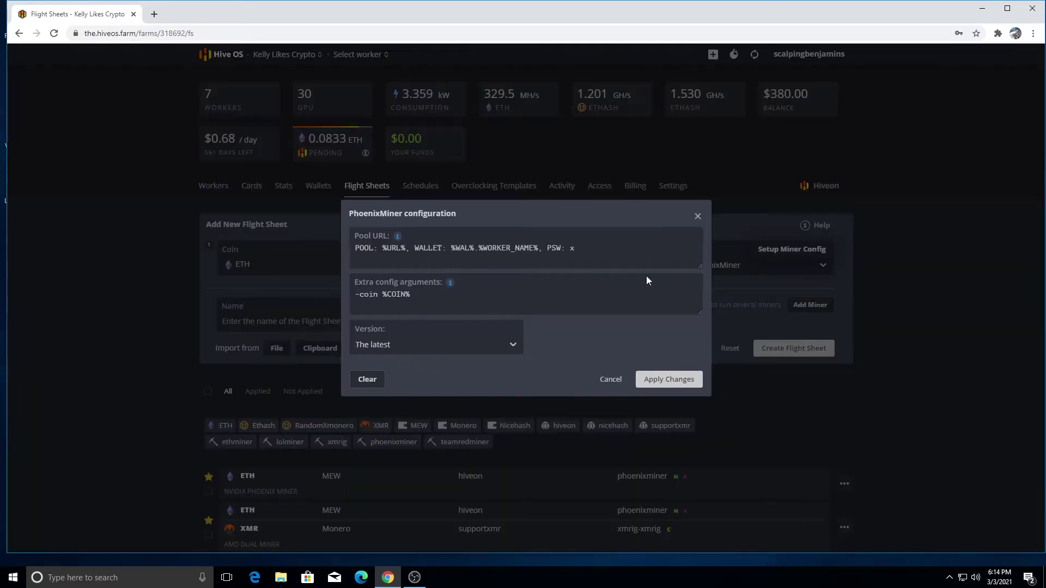
left_click(450, 294)
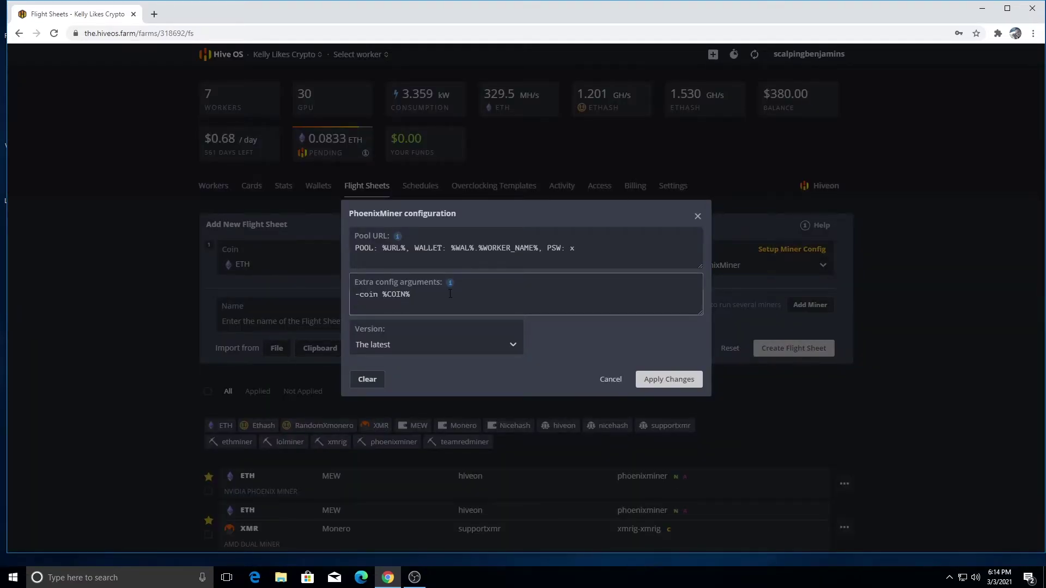
type("-nvidia")
mouse_move(451, 284)
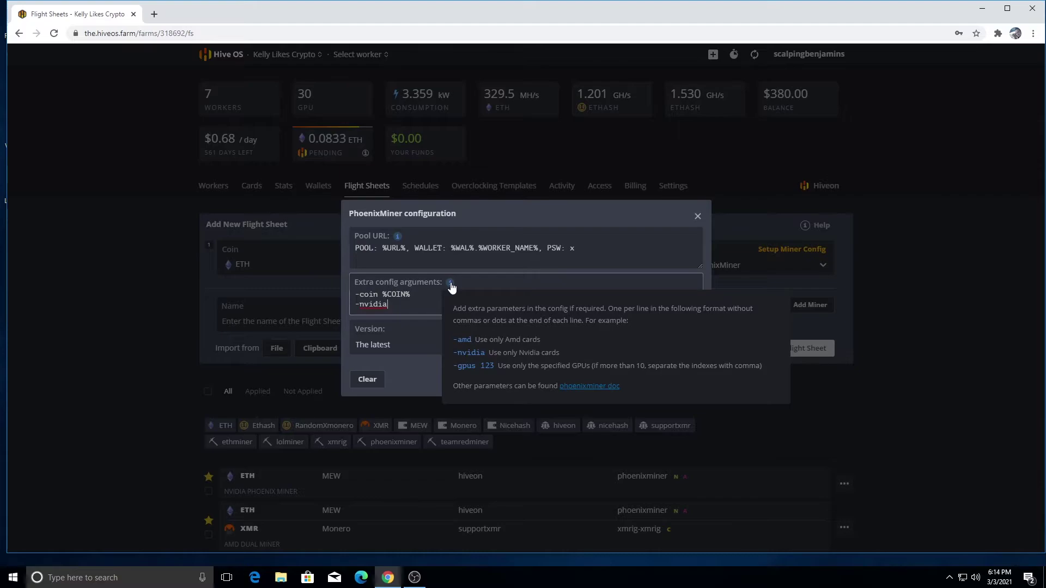
left_click(661, 380)
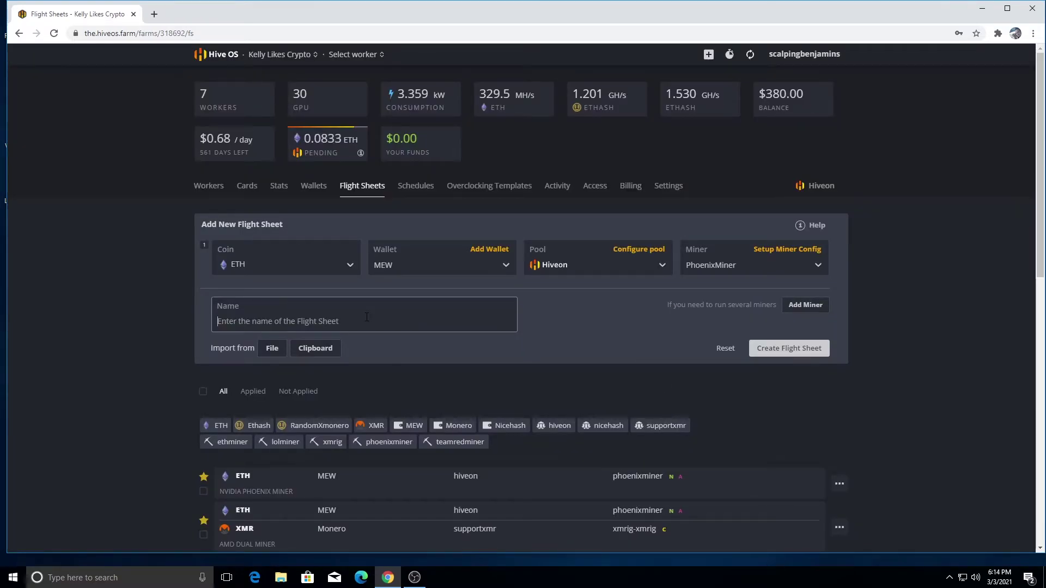
Type 'DUAL MINER for YOUTUBE NVIDIA' into the Name field, correcting the typos.
type("DUAL MINER for YOUT")
key("BackSpace")
type("UBE")
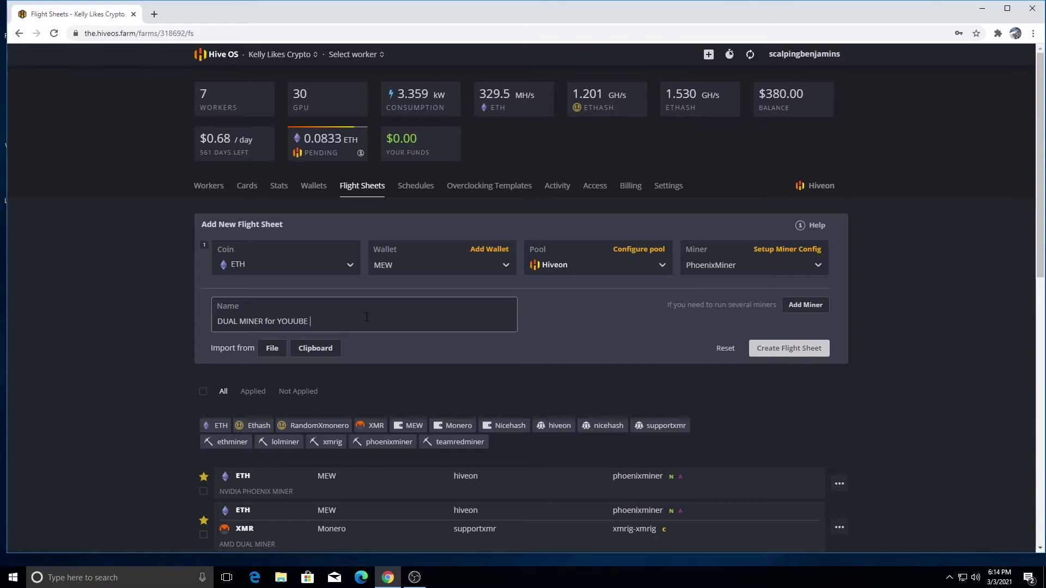
type(" NIVID")
key("BackSpace")
key("BackSpace")
type("VIDIA")
key("Left")
key("Left")
key("Left")
key("Left")
key("Left")
key("Left")
key("Left")
key("Left")
key("Left")
key("Left")
type("T")
Add a second miner row with coin XMR and the Monero wallet.
left_click(805, 304)
left_click(351, 334)
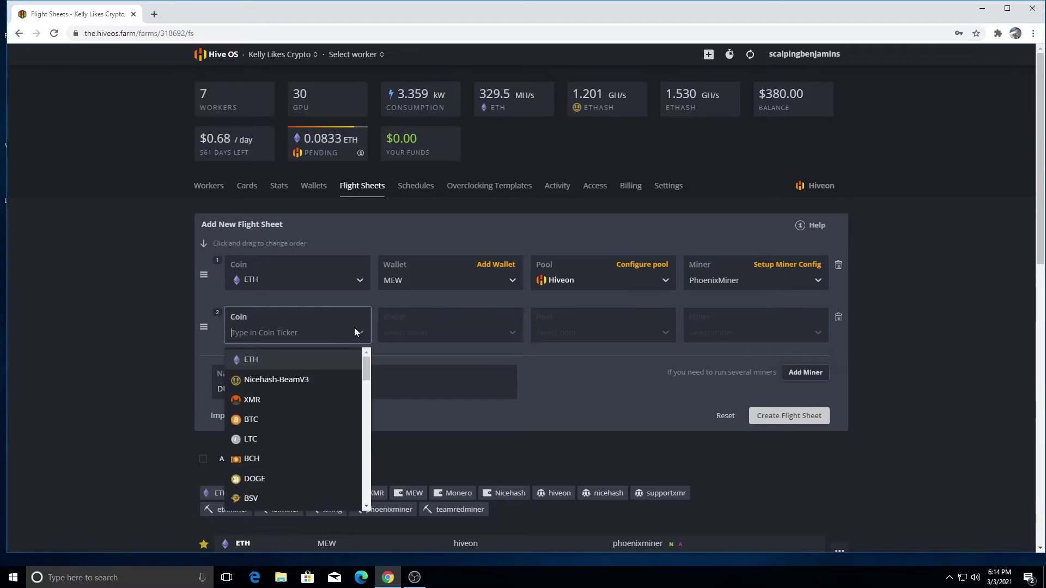
left_click(256, 399)
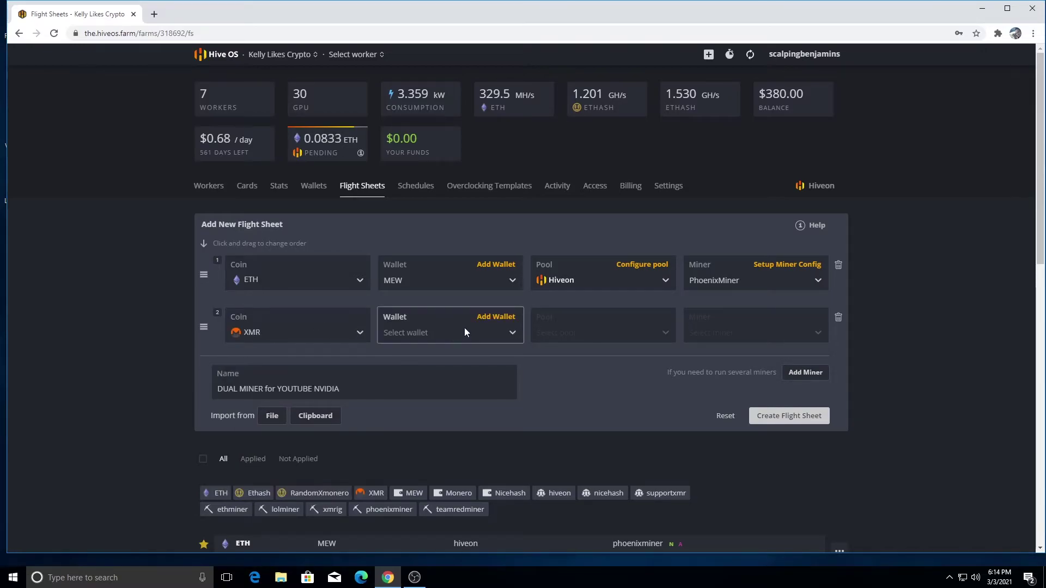
left_click(438, 335)
left_click(407, 357)
Set the XMR row's pool to supportxmr using its Low Diff server (port 3333).
left_click(546, 333)
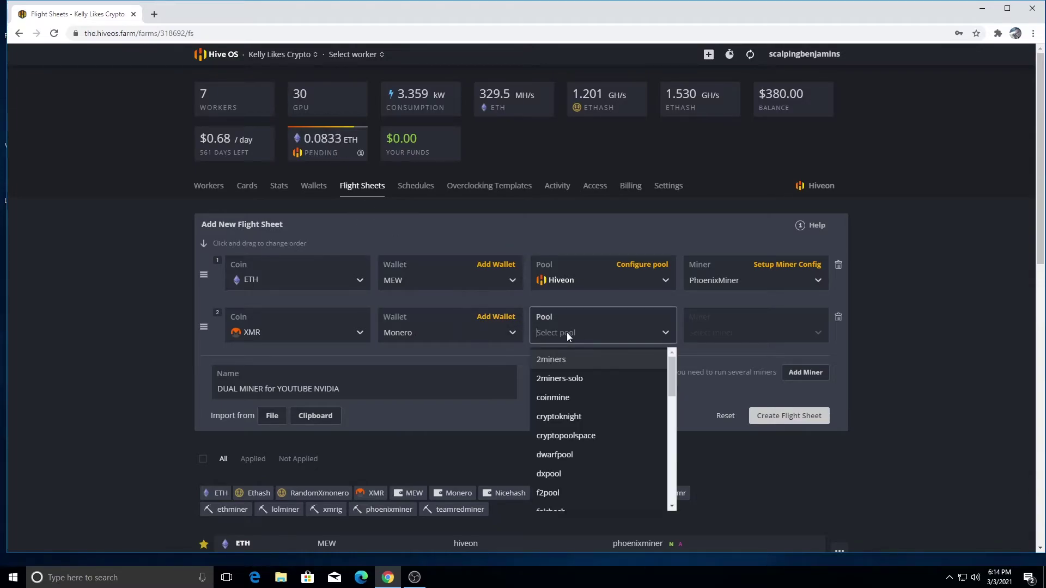
scroll(574, 379, "down", 3)
scroll(576, 380, "down", 3)
scroll(576, 380, "up", 2)
scroll(577, 380, "down", 4)
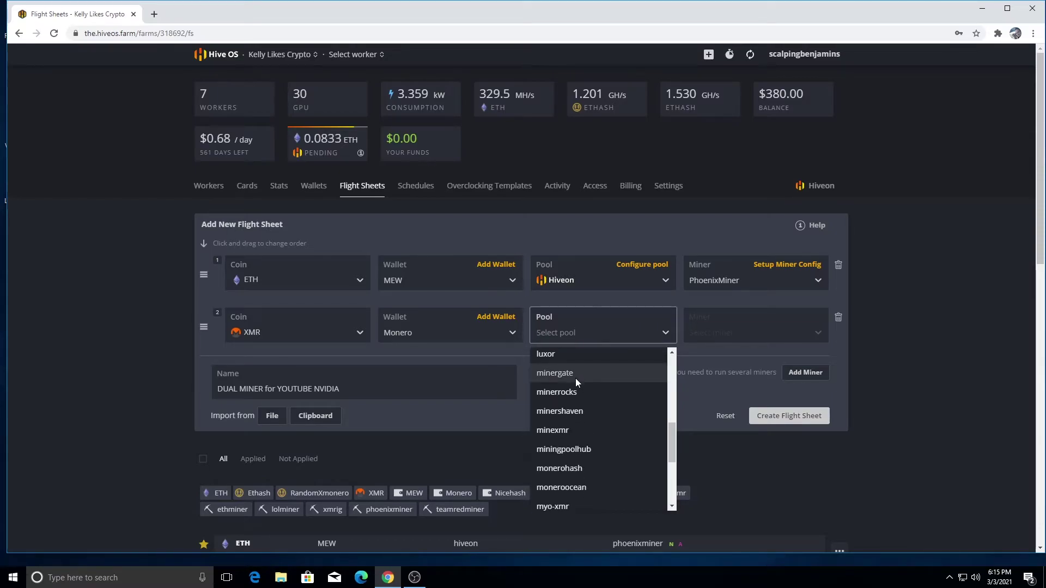
scroll(575, 378, "down", 3)
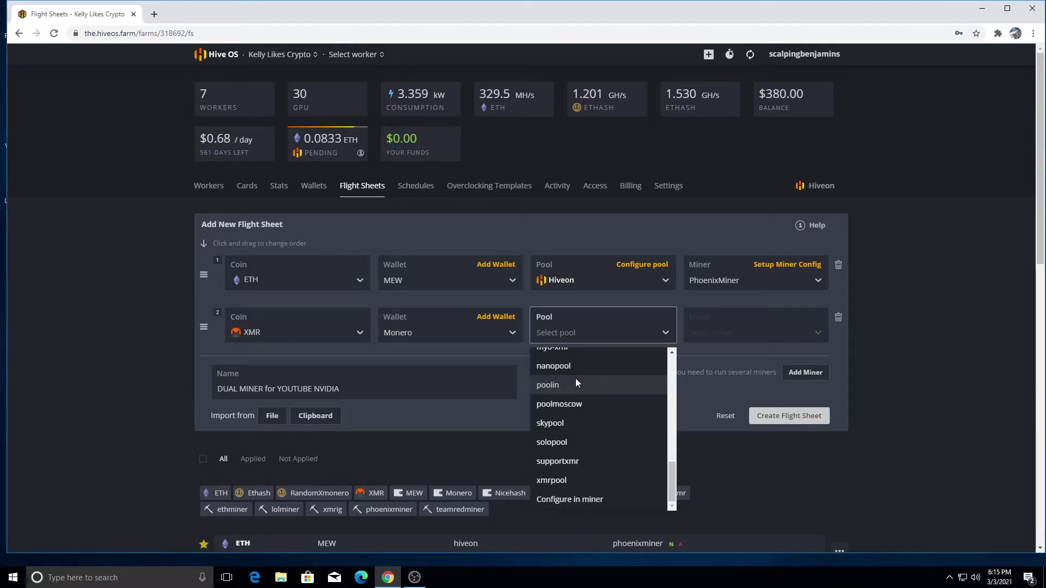
left_click(552, 463)
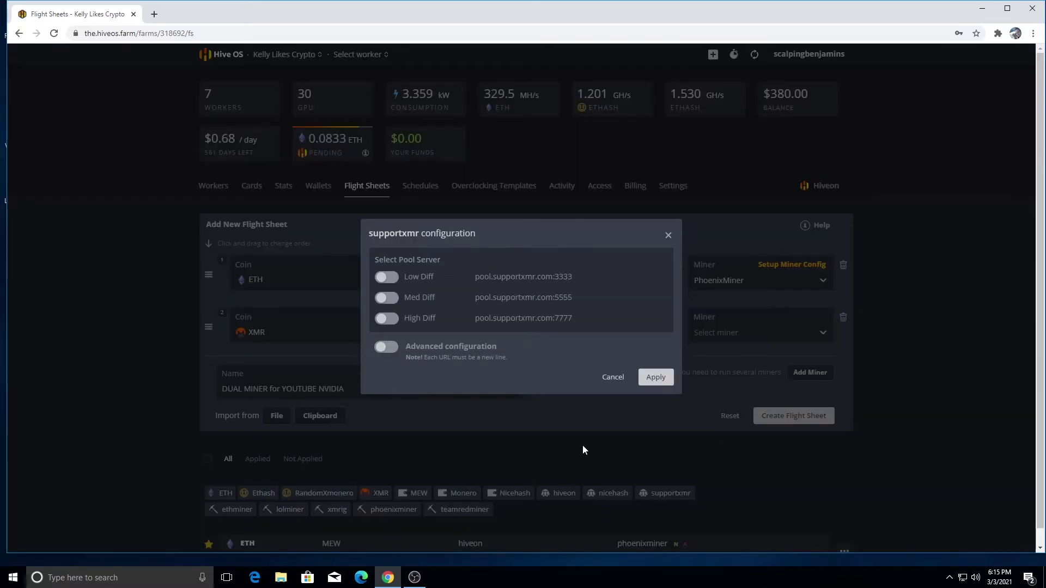
left_click(385, 277)
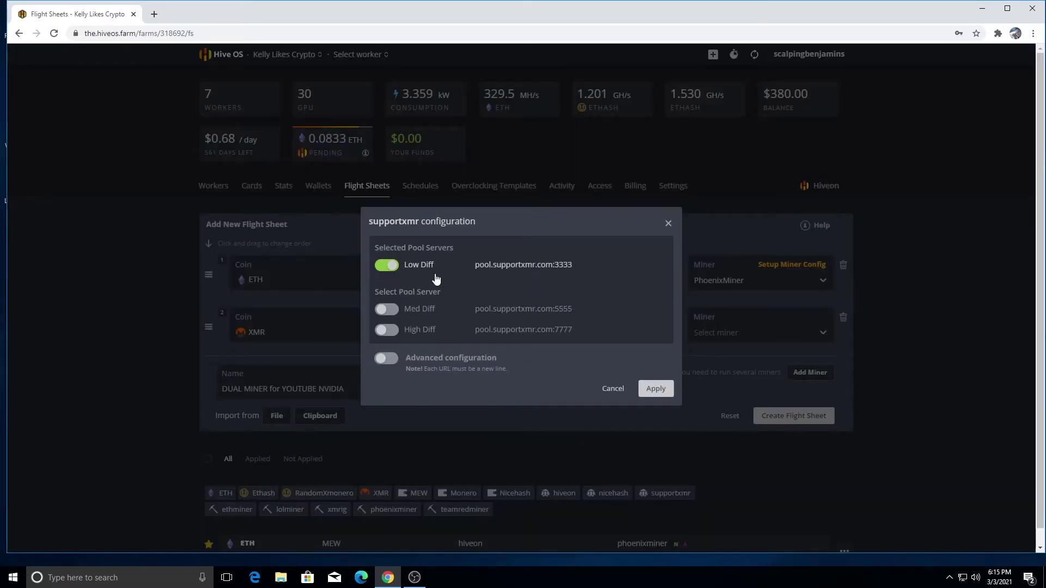
left_click(655, 389)
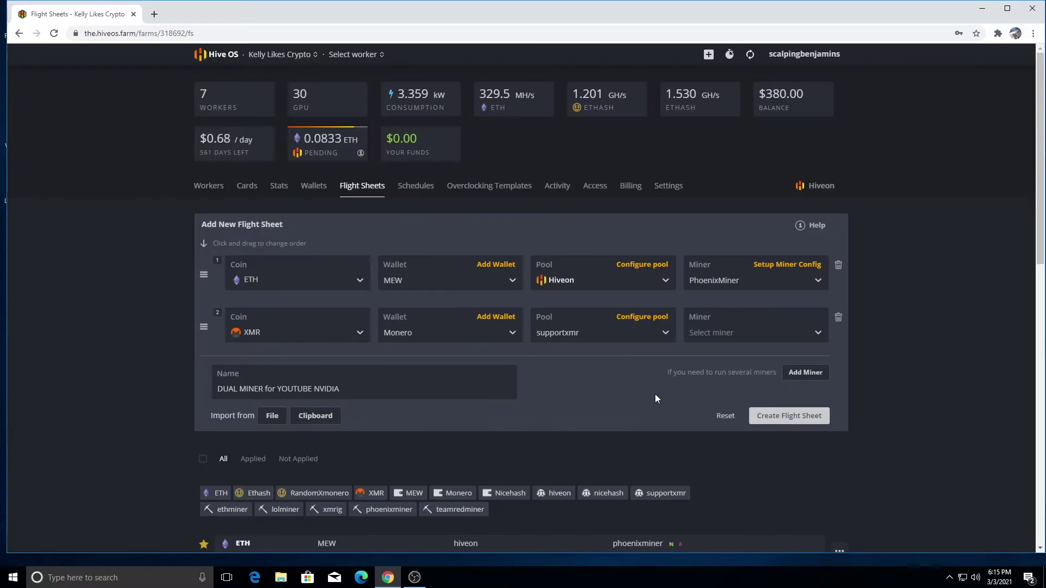
left_click(726, 338)
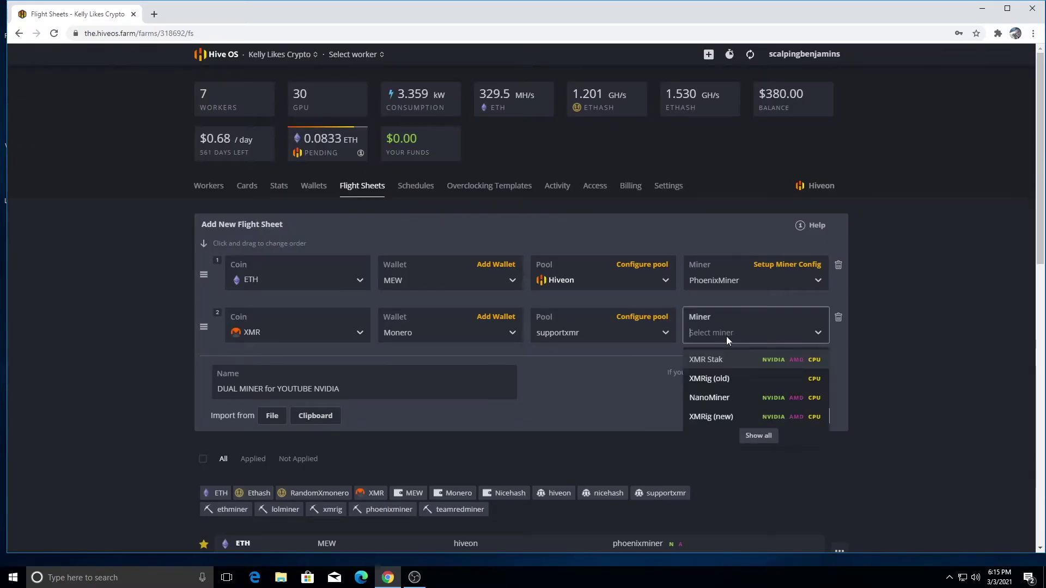
Make XMRig (old) the XMR miner and apply its miner configuration.
left_click(714, 377)
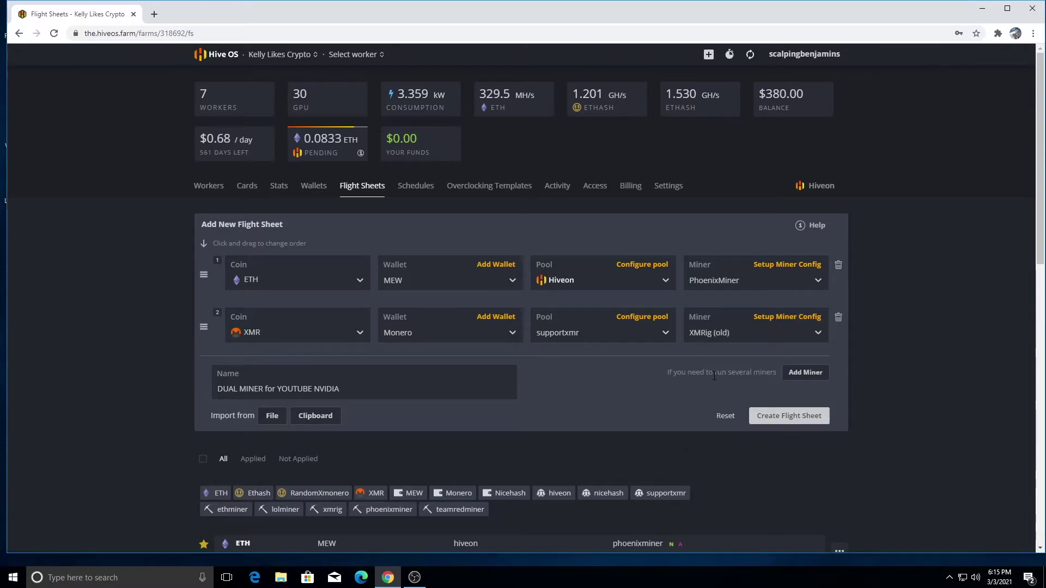
left_click(787, 318)
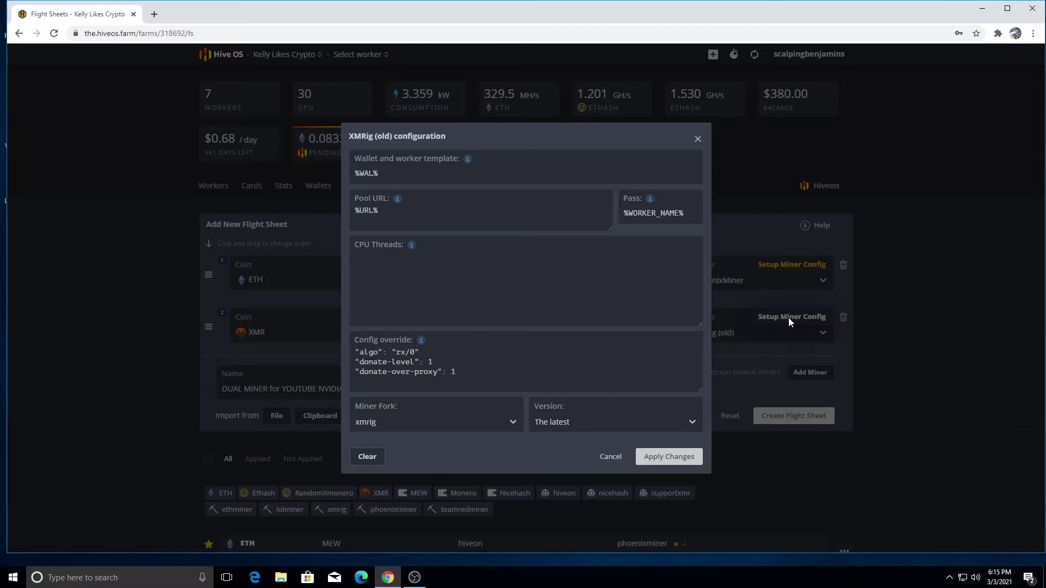
left_click(471, 365)
left_click(681, 458)
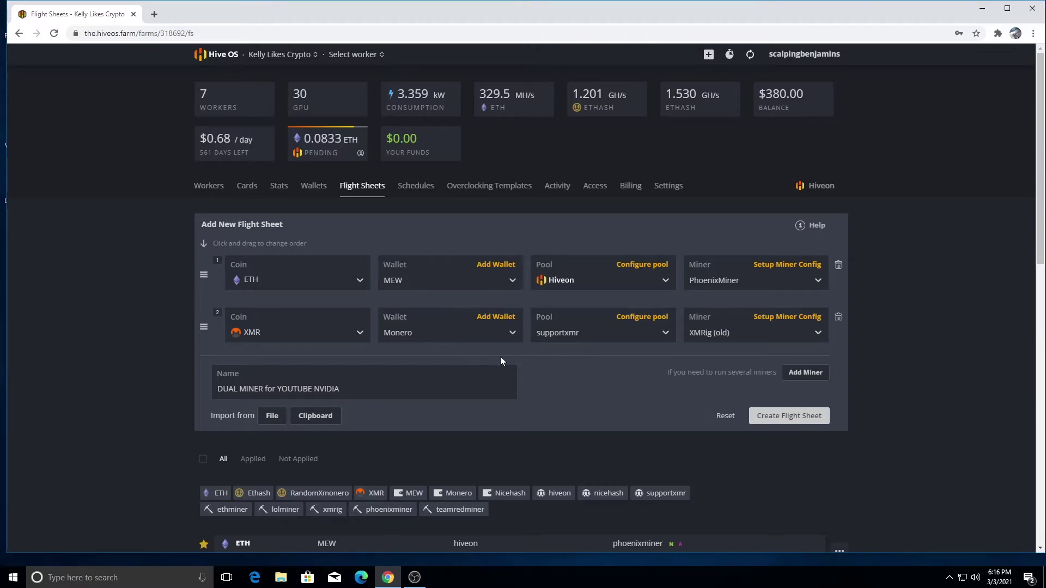
Create the DUAL MINER for YOUTUBE NVIDIA flight sheet and go to the farm's Workers list.
left_click(786, 416)
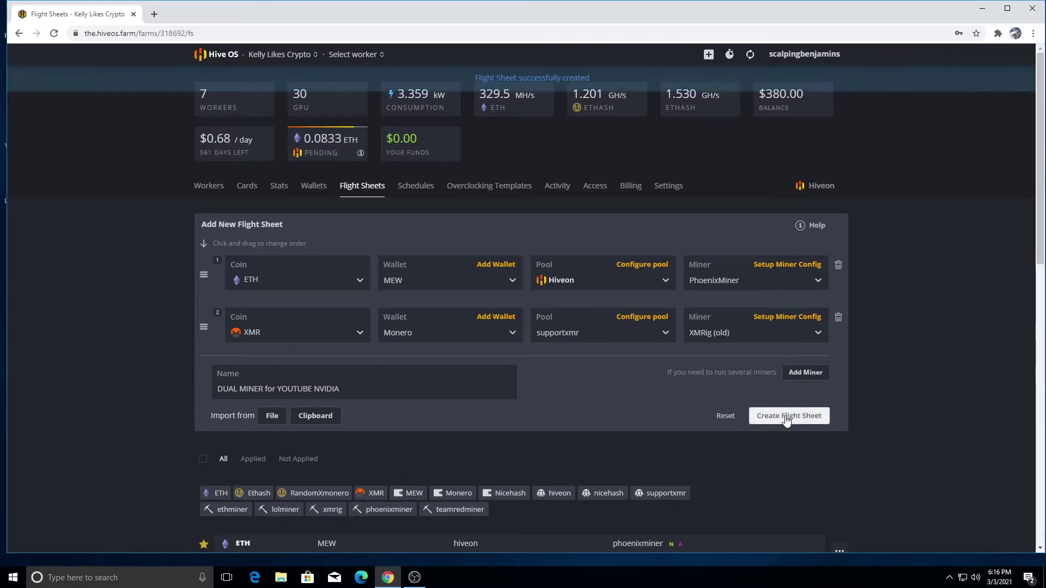
scroll(799, 415, "down", 9)
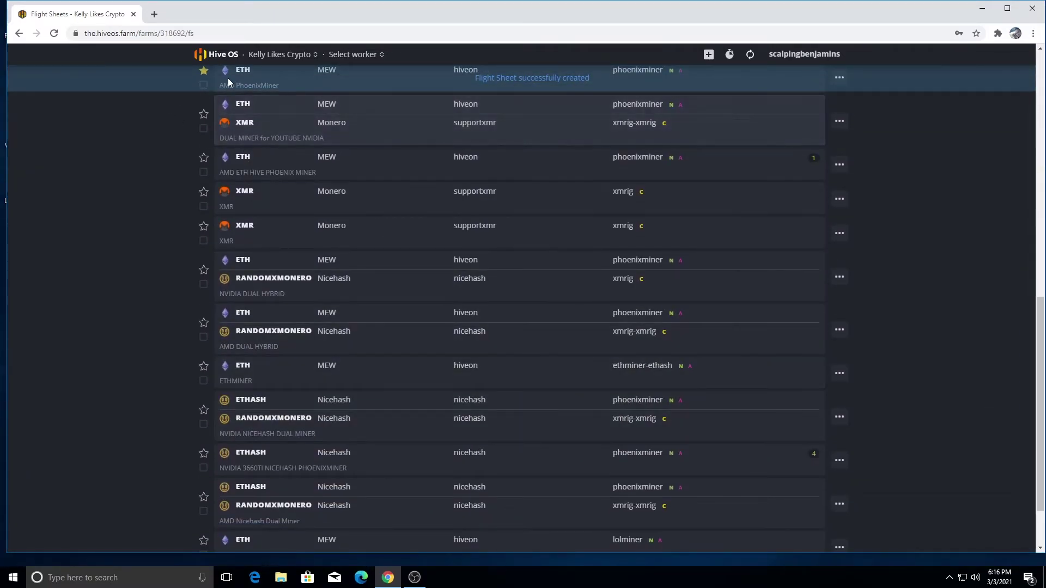
left_click(281, 54)
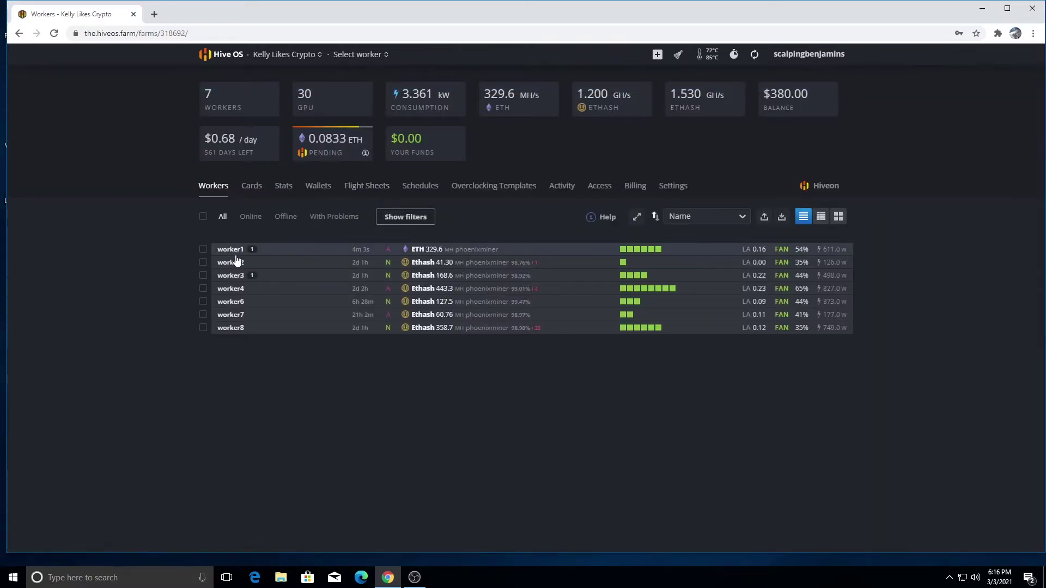
Apply the DUAL MINER for YOUTUBE NVIDIA flight sheet to worker2.
left_click(231, 264)
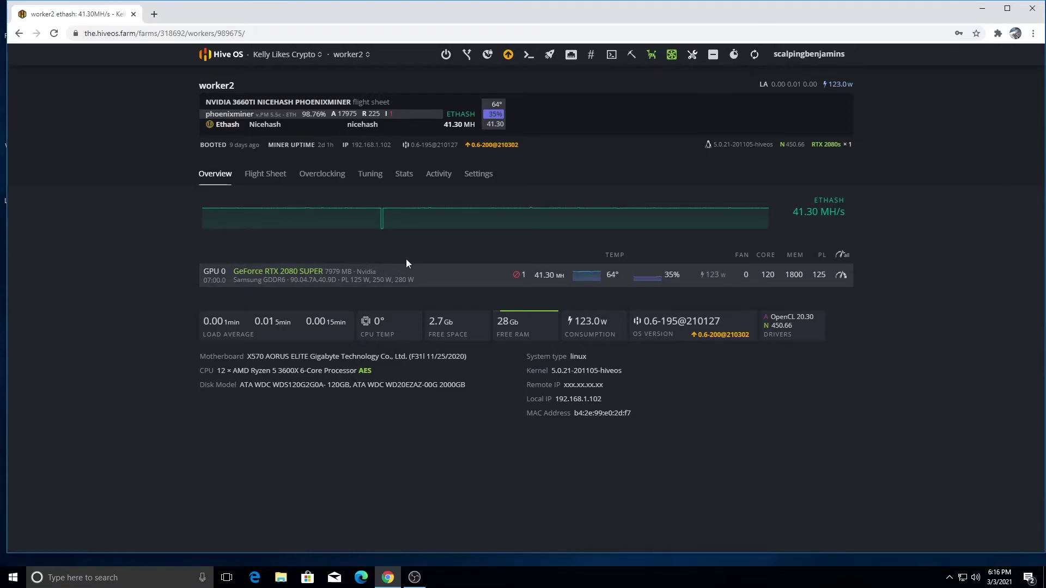
left_click(550, 55)
scroll(661, 202, "down", 5)
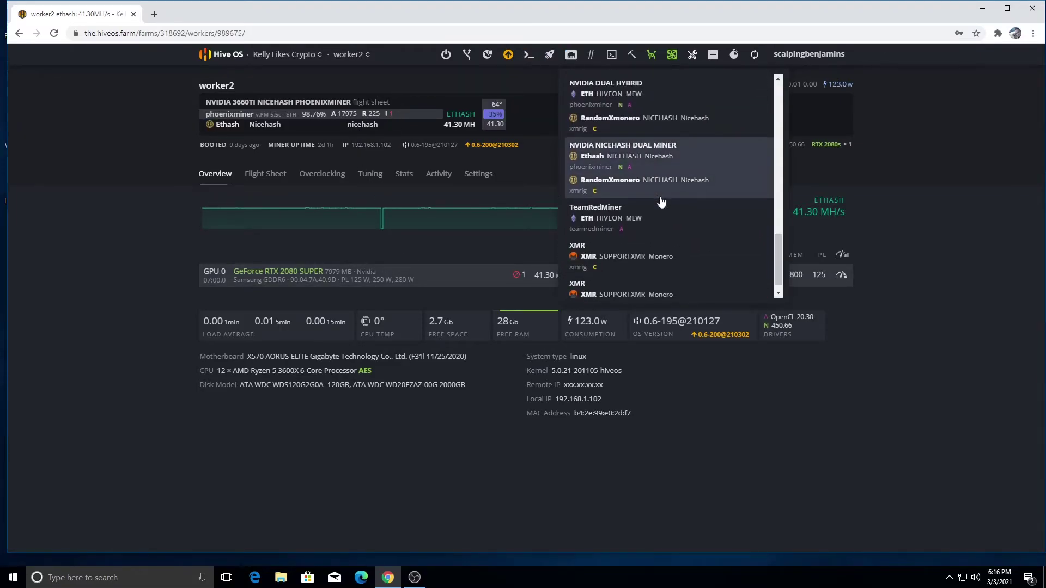
scroll(661, 202, "up", 3)
scroll(659, 202, "down", 4)
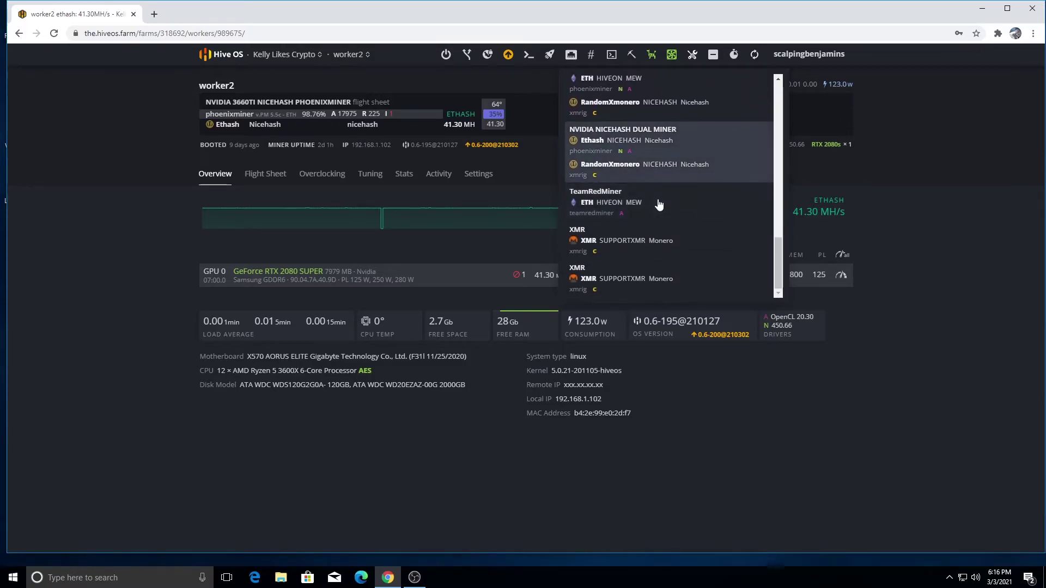
scroll(659, 203, "up", 5)
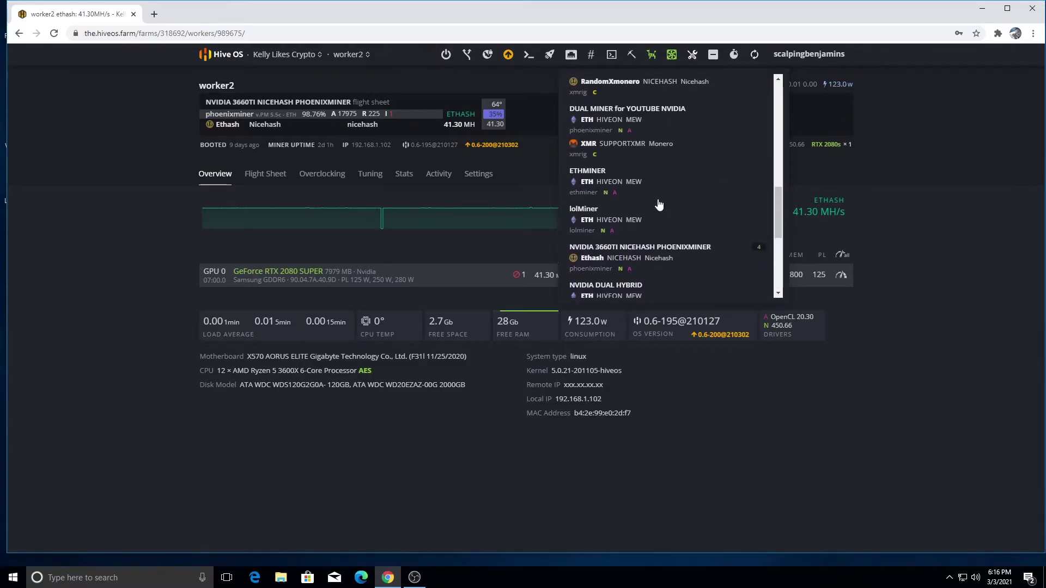
scroll(659, 205, "up", 2)
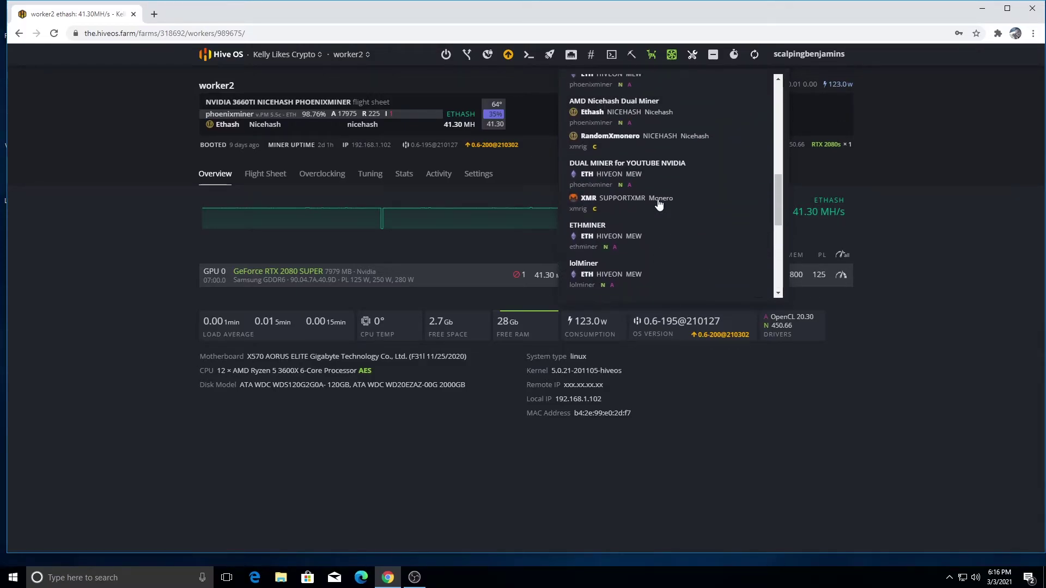
left_click(641, 172)
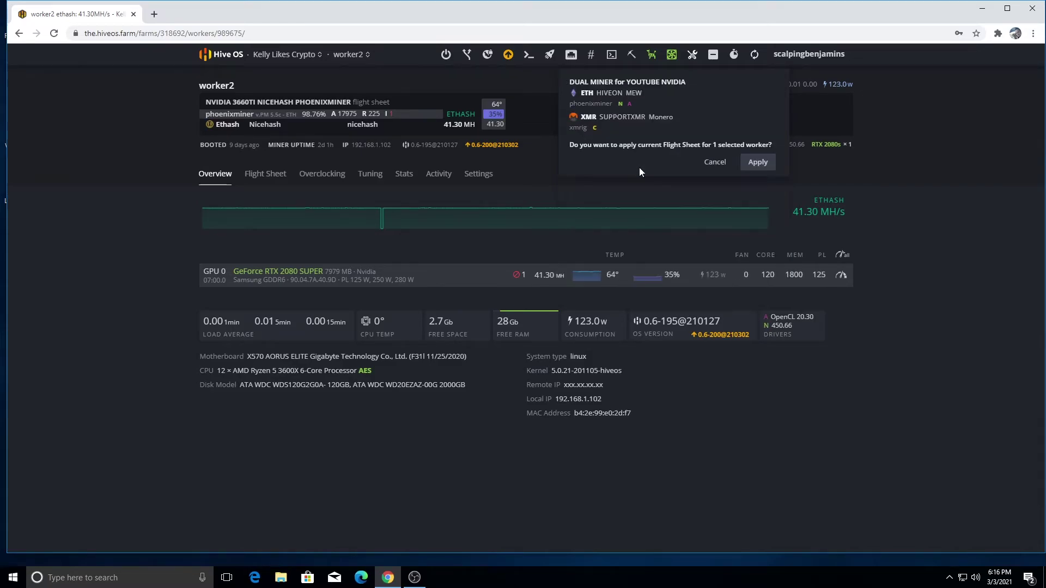
left_click(757, 161)
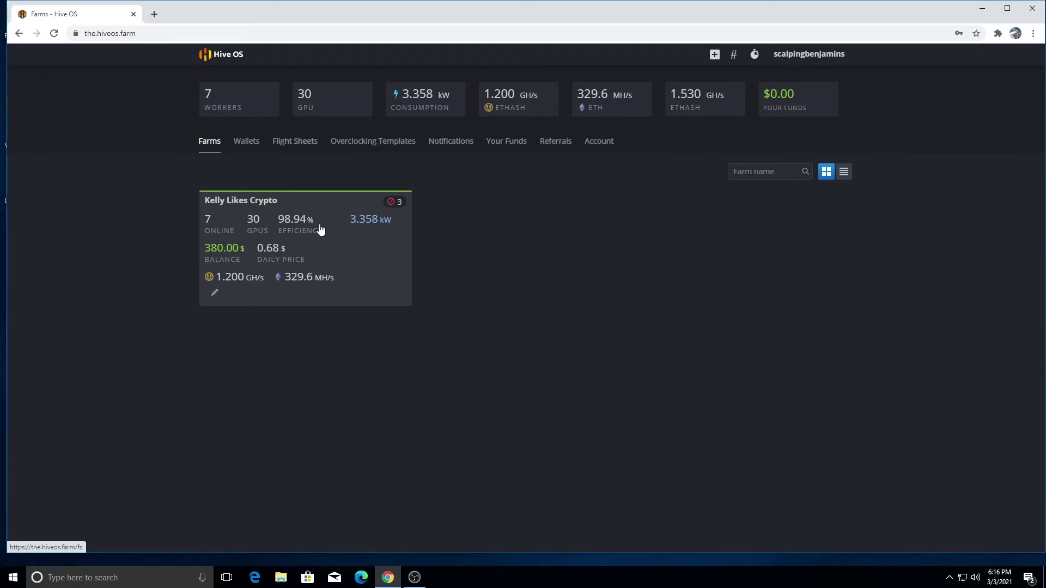
Verify worker2 dual-mines ETH at 41.31 MH and XMR at 6.184 kH.
left_click(376, 281)
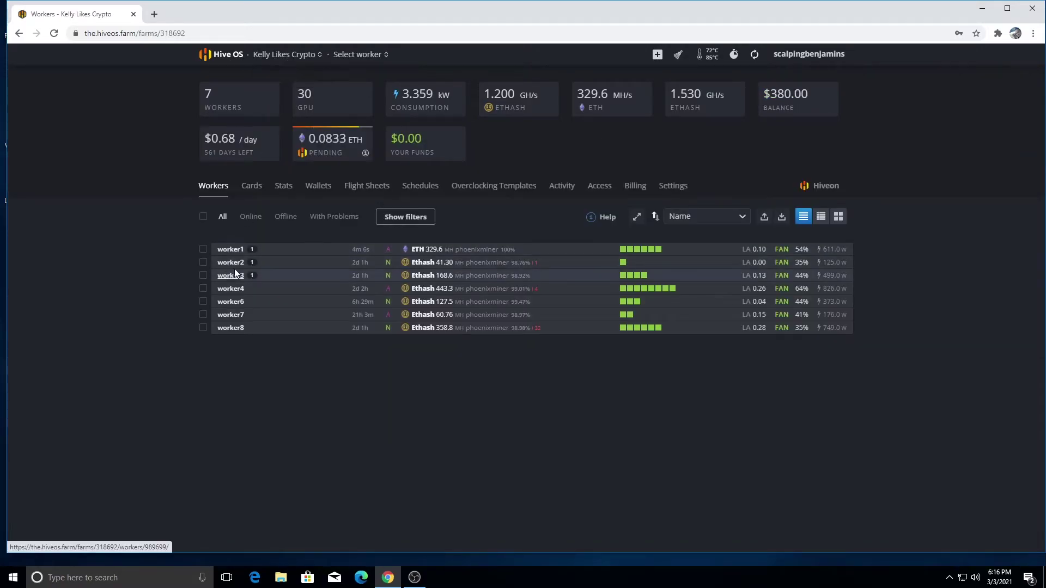
left_click(234, 263)
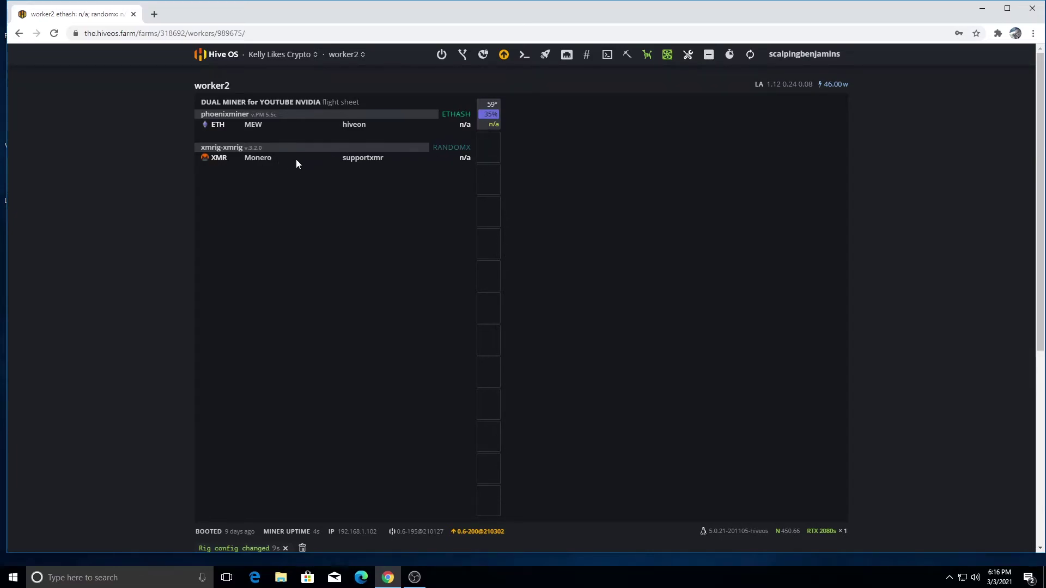
left_click(282, 57)
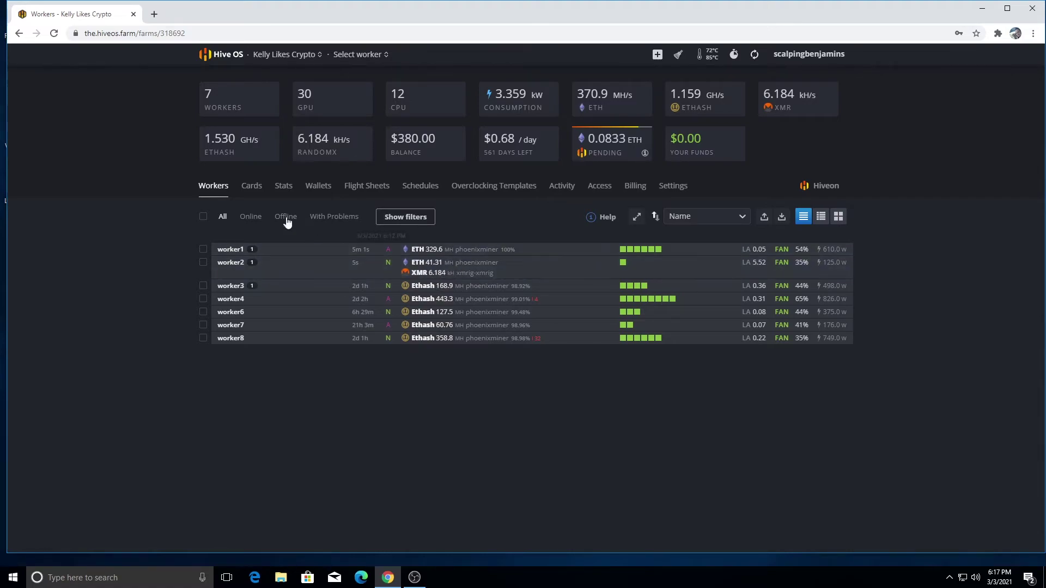
Start a new flight sheet with coin Nicehash-Ethash and the Nicehash wallet.
left_click(366, 187)
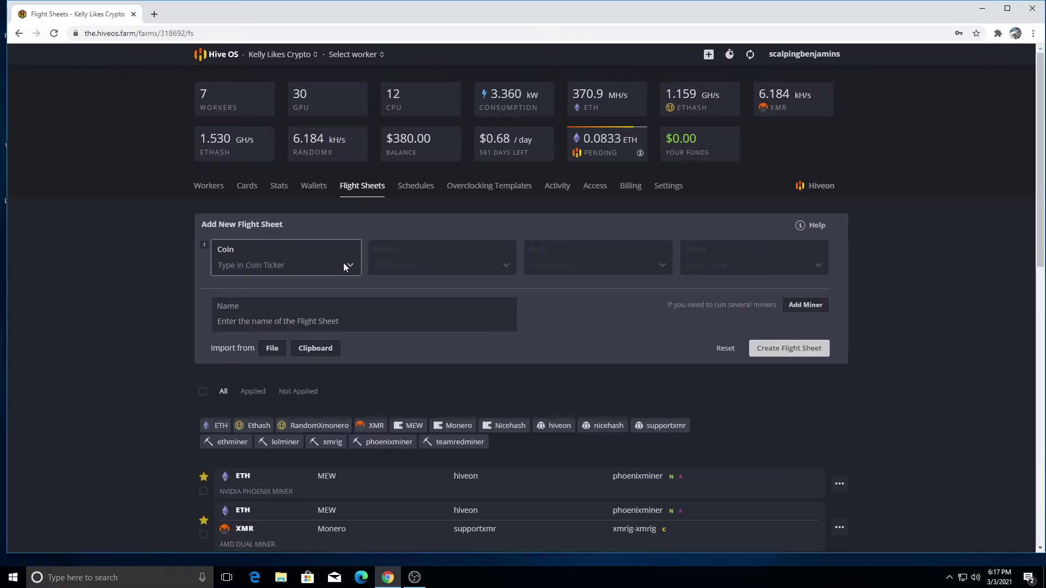
left_click(267, 265)
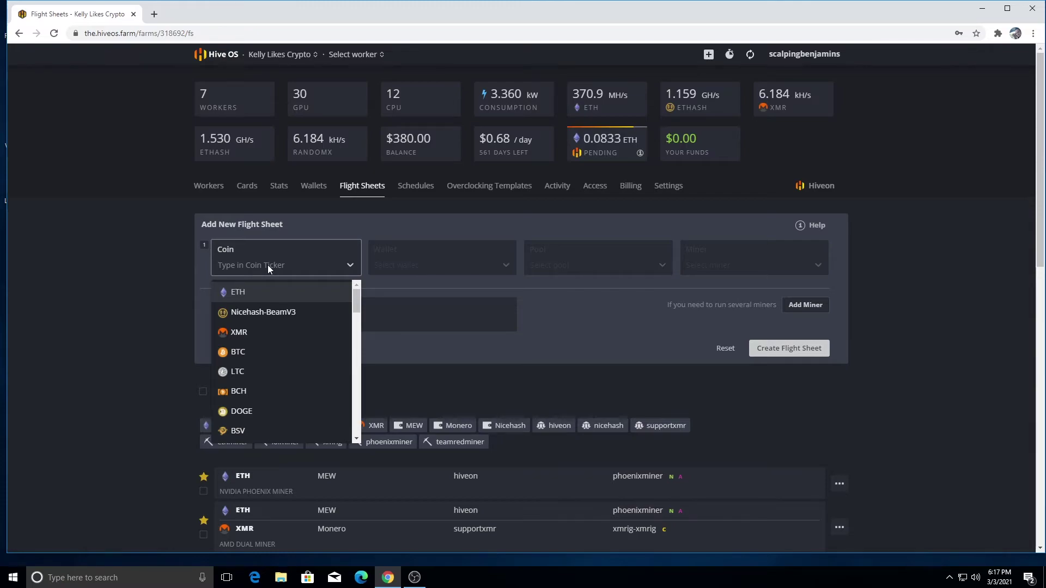
scroll(285, 331, "down", 10)
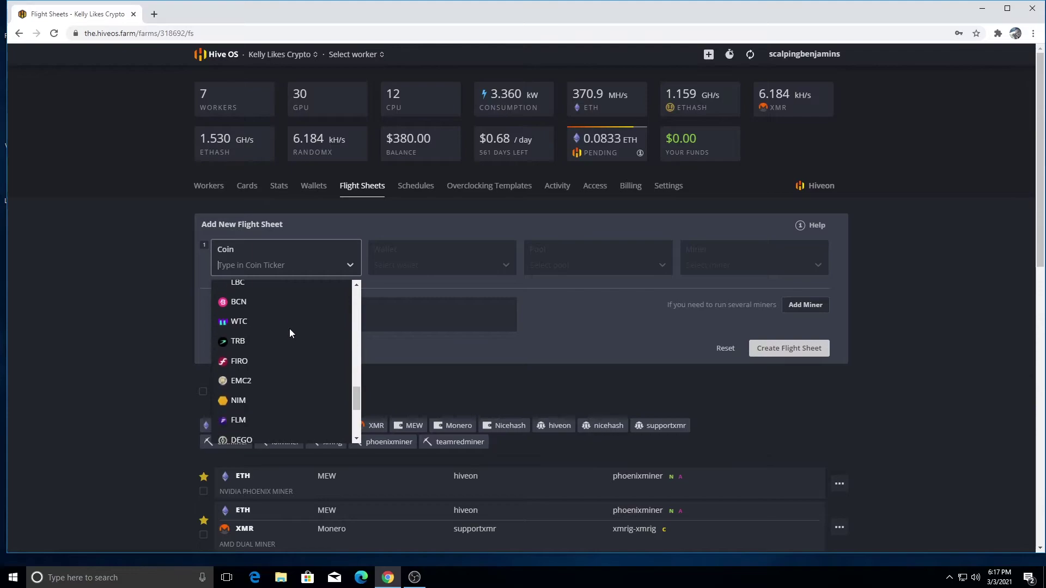
scroll(289, 328, "up", 10)
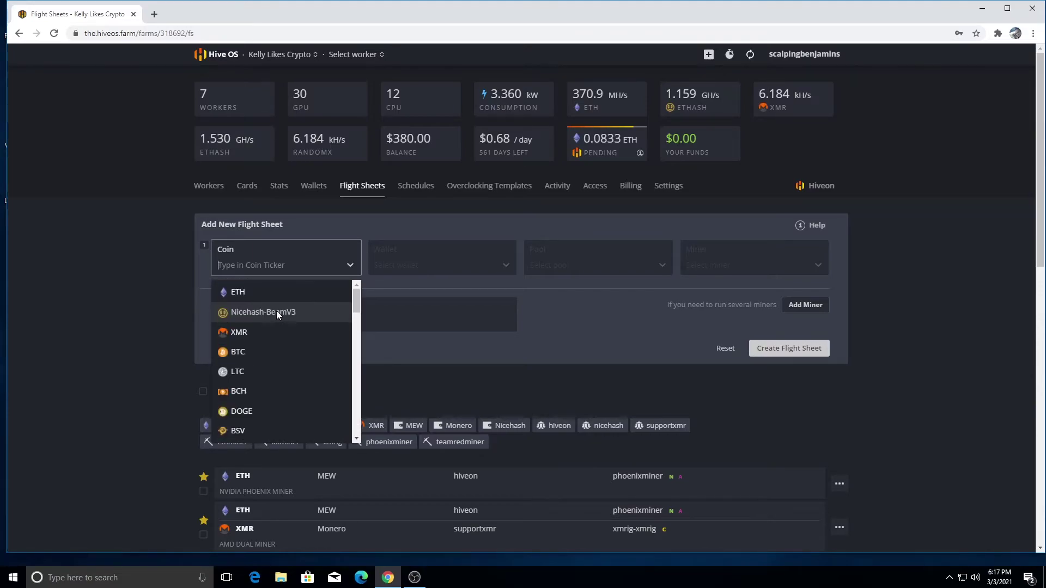
left_click(262, 266)
type("ni")
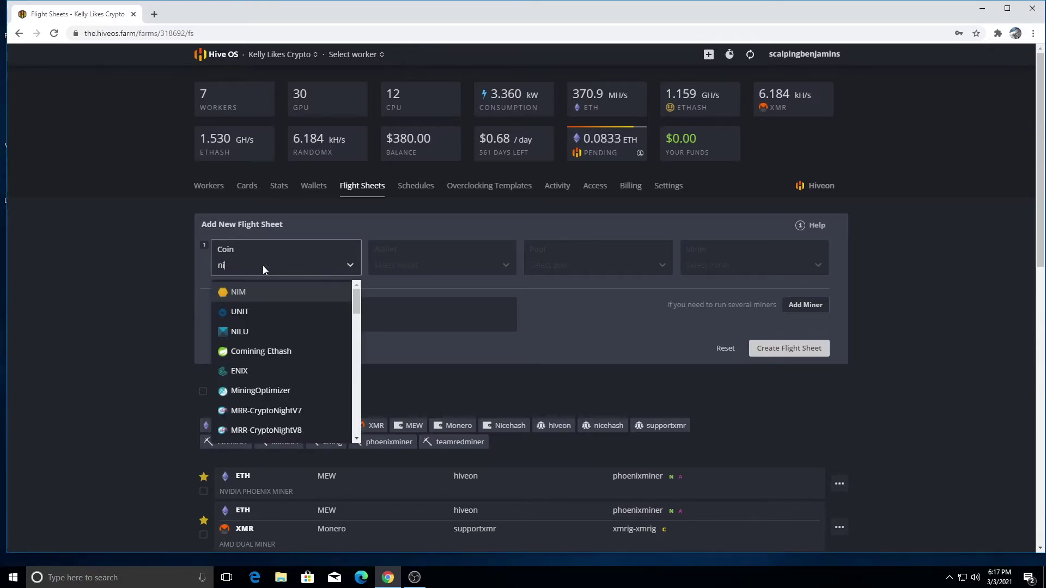
type("cehash")
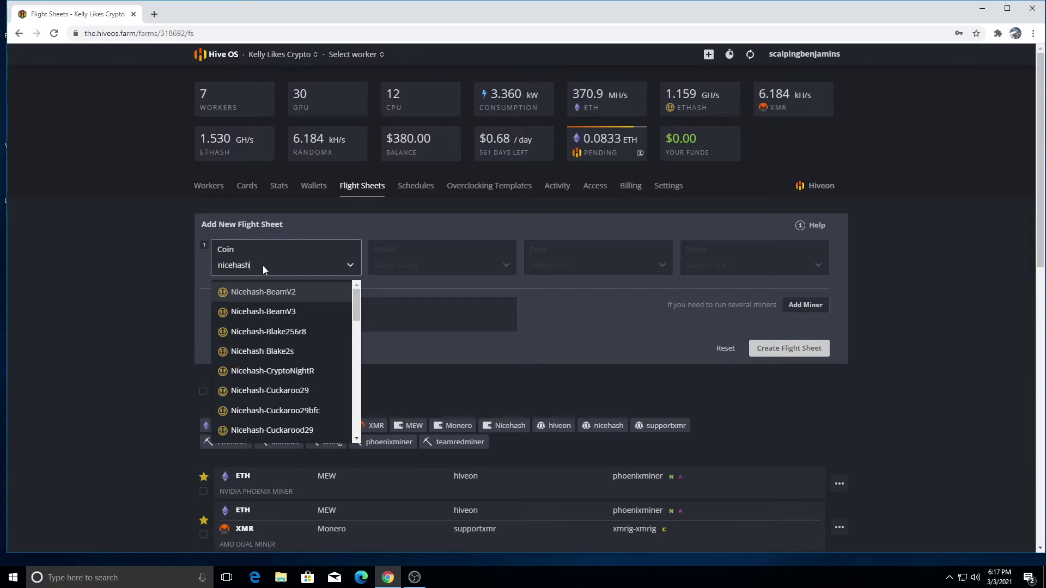
type("-et")
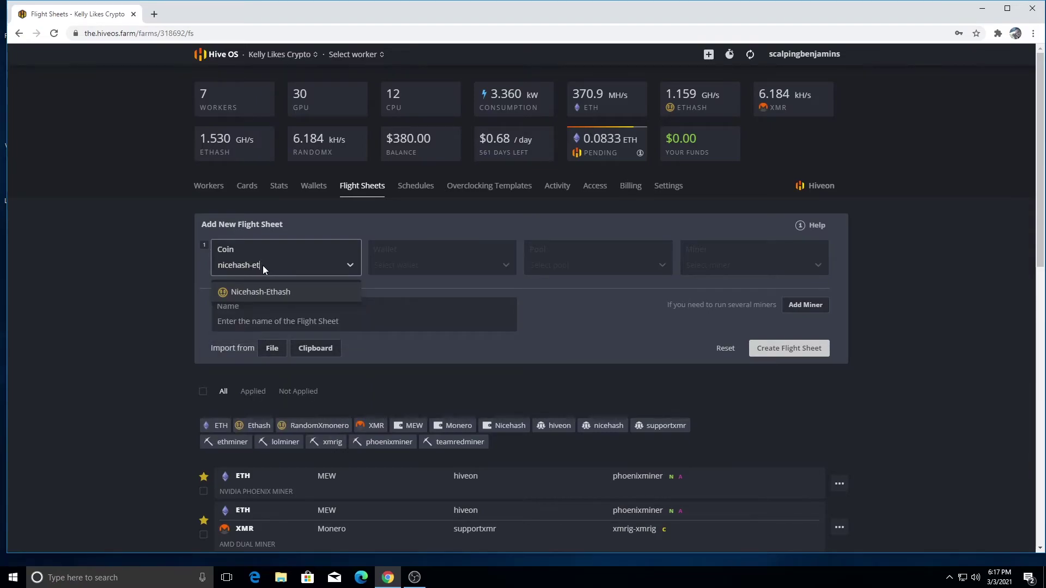
left_click(276, 293)
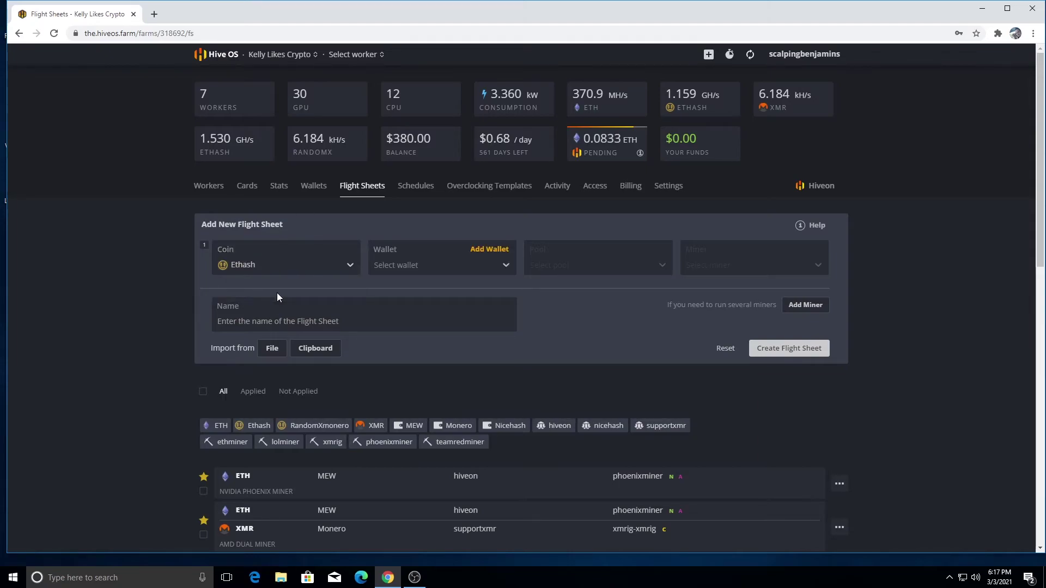
left_click(417, 263)
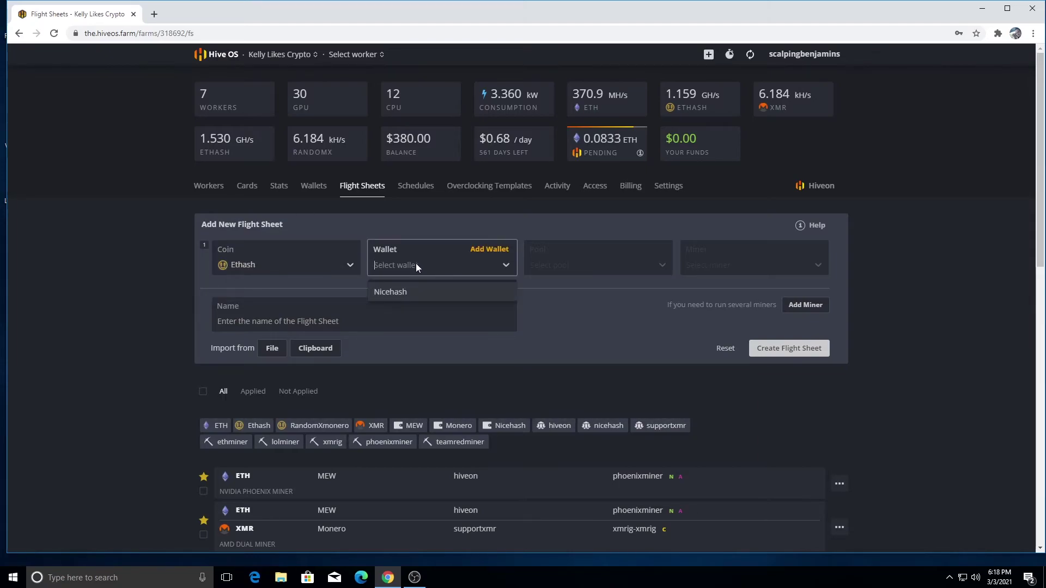
left_click(393, 292)
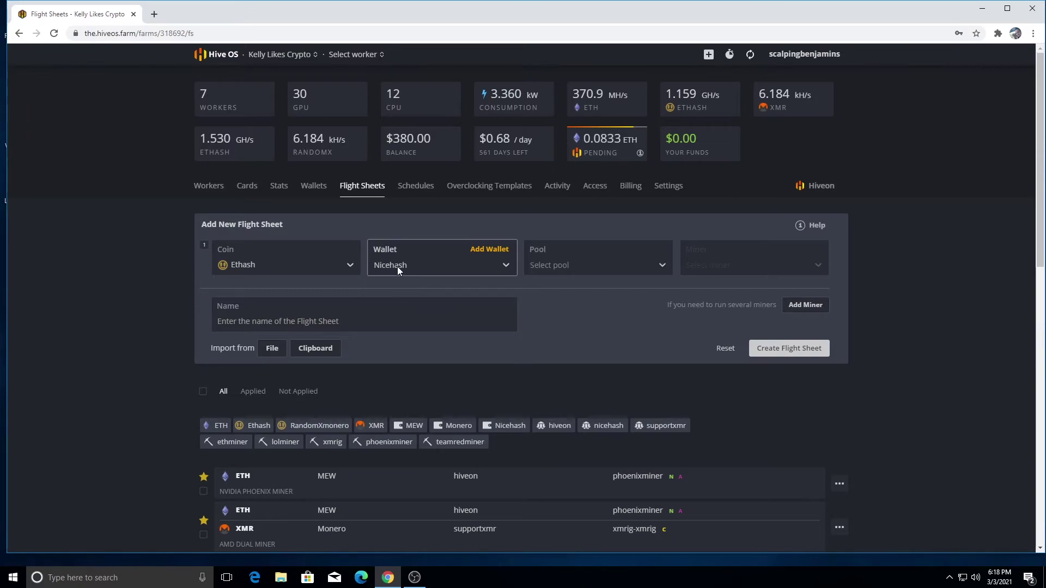
Choose the nicehash pool with its Hong Kong and India servers.
left_click(563, 267)
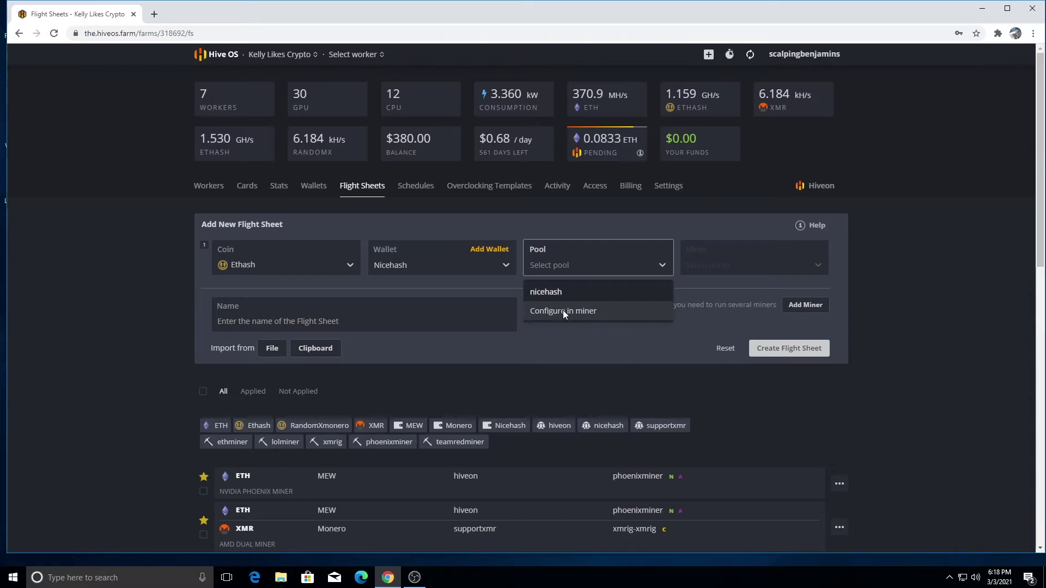
left_click(553, 293)
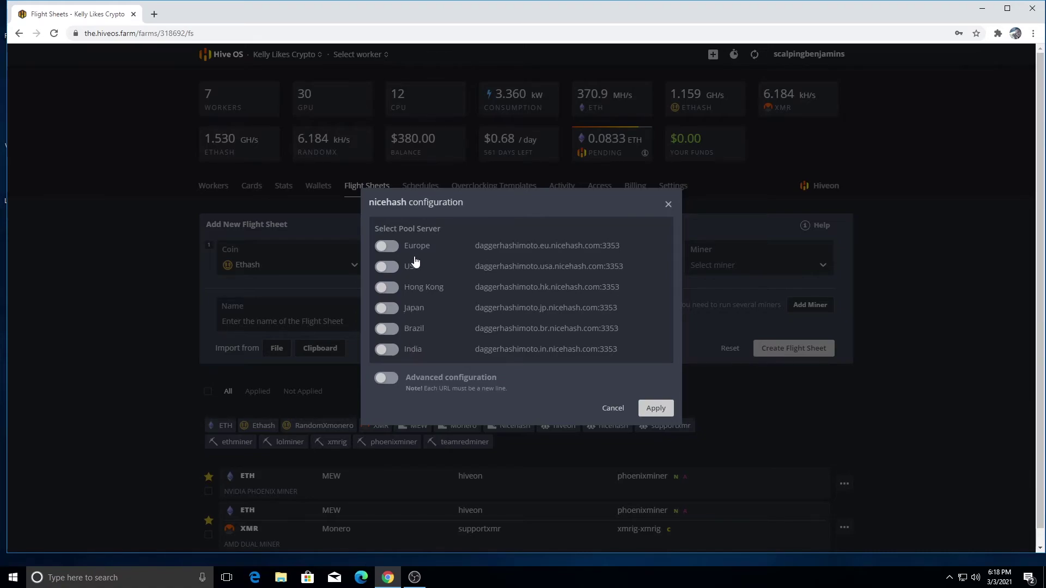
left_click(427, 287)
left_click(416, 362)
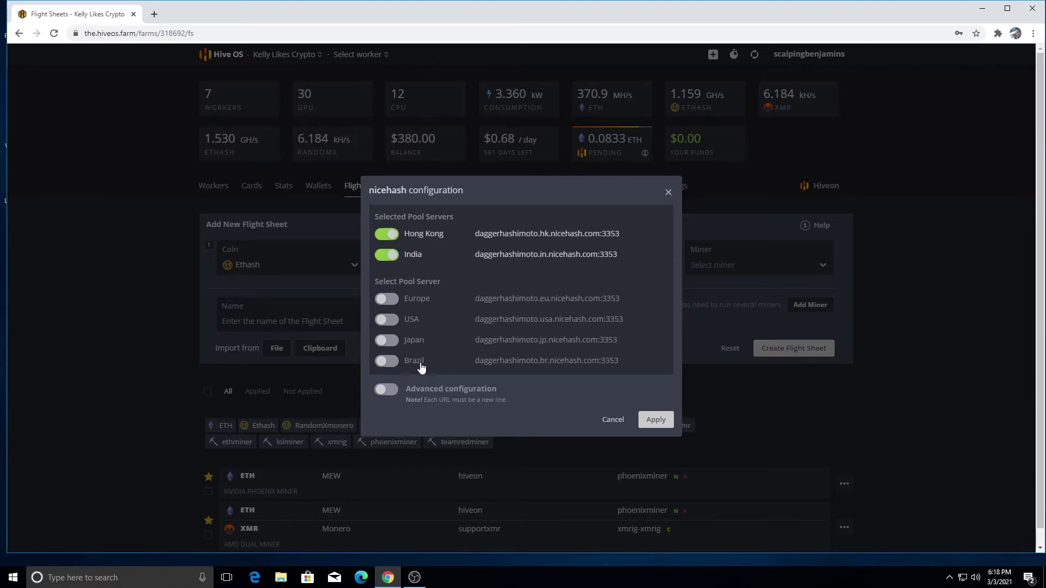
left_click(656, 419)
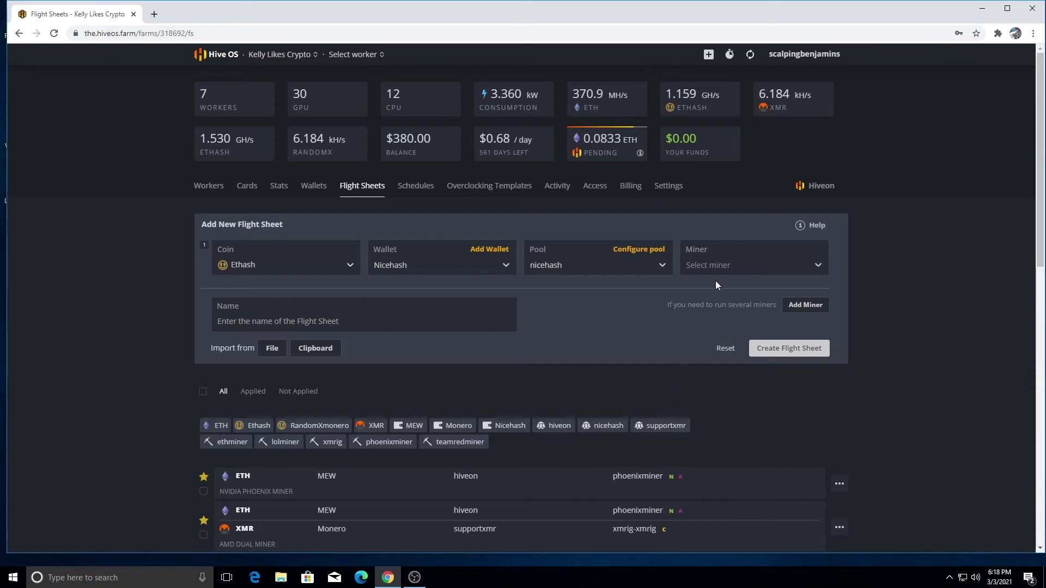
Pick PhoenixMiner, name the sheet 'NICEHASH FOR YOUTUBE' and create it.
left_click(723, 261)
left_click(747, 330)
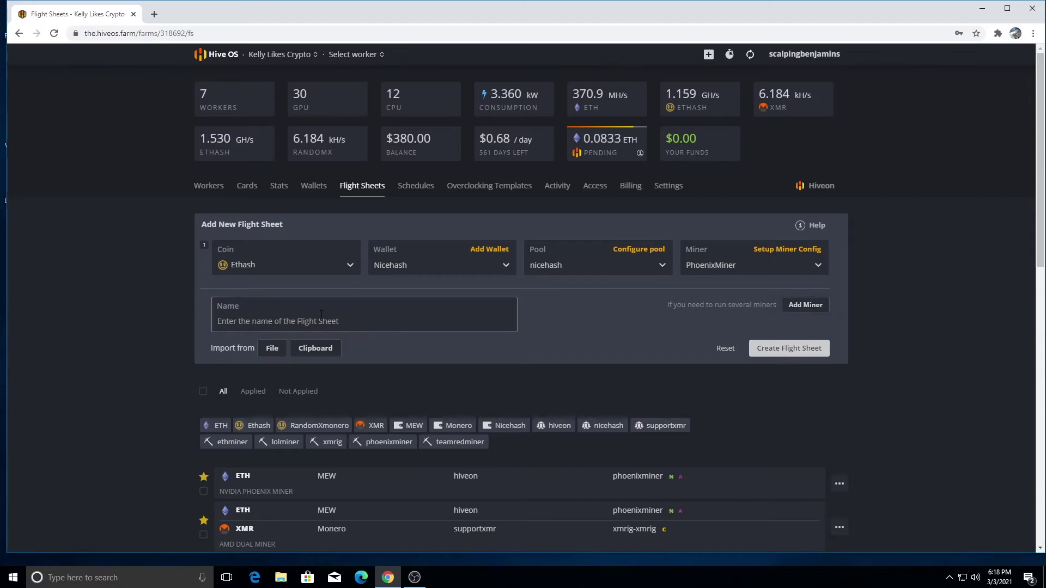
type("NICEHASH")
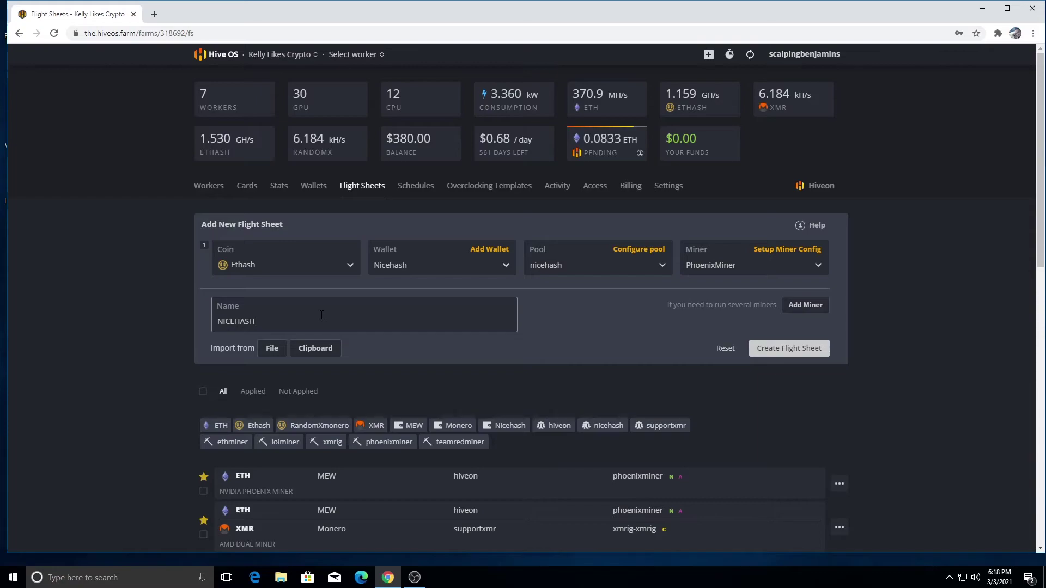
type(" FOR  YOUTUBE")
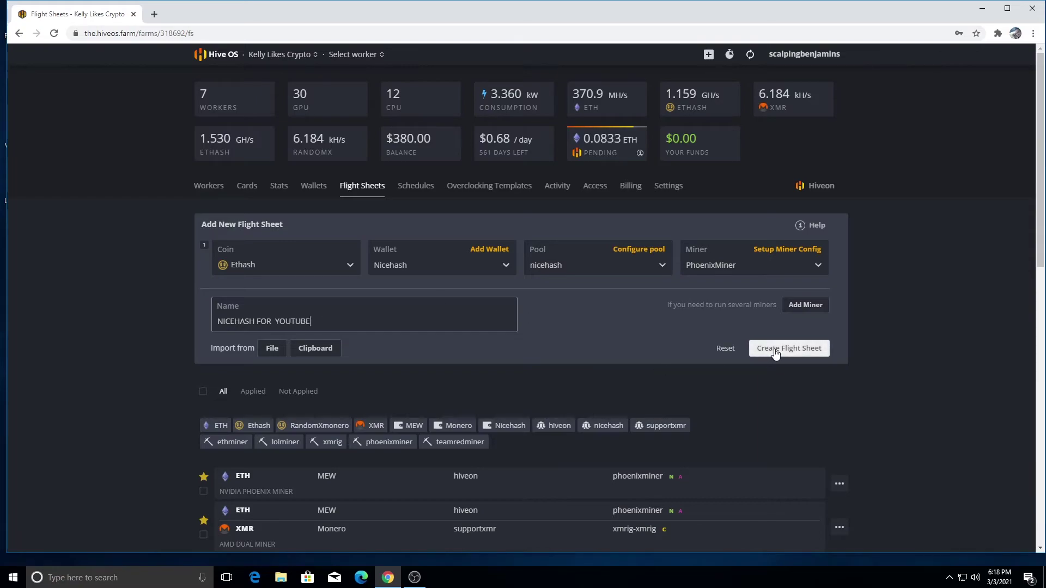
left_click(784, 349)
scroll(773, 348, "down", 10)
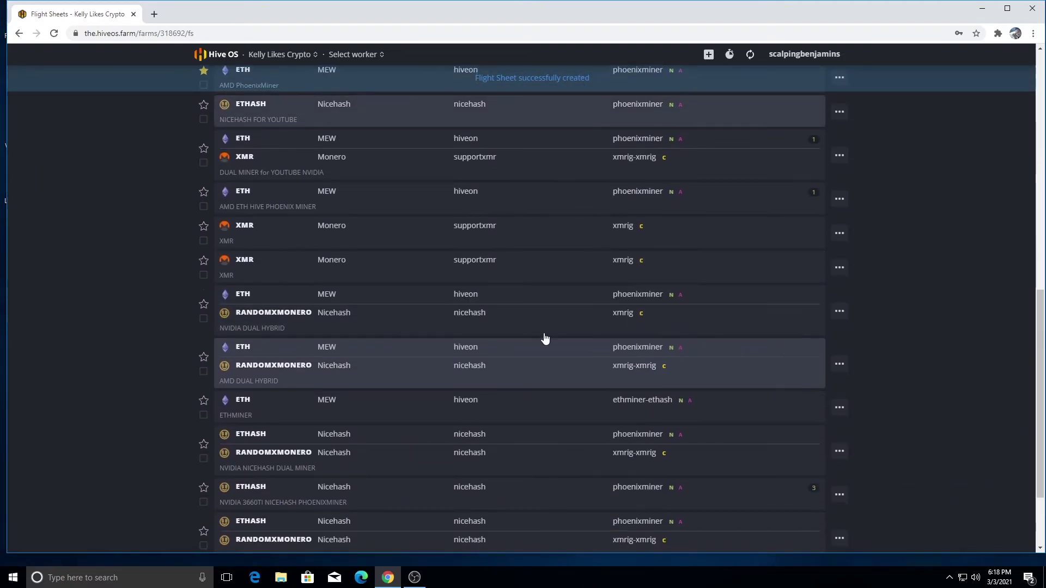
scroll(495, 334, "up", 10)
Open worker1 from the farm and apply the NICEHASH FOR YOUTUBE flight sheet to it.
left_click(215, 55)
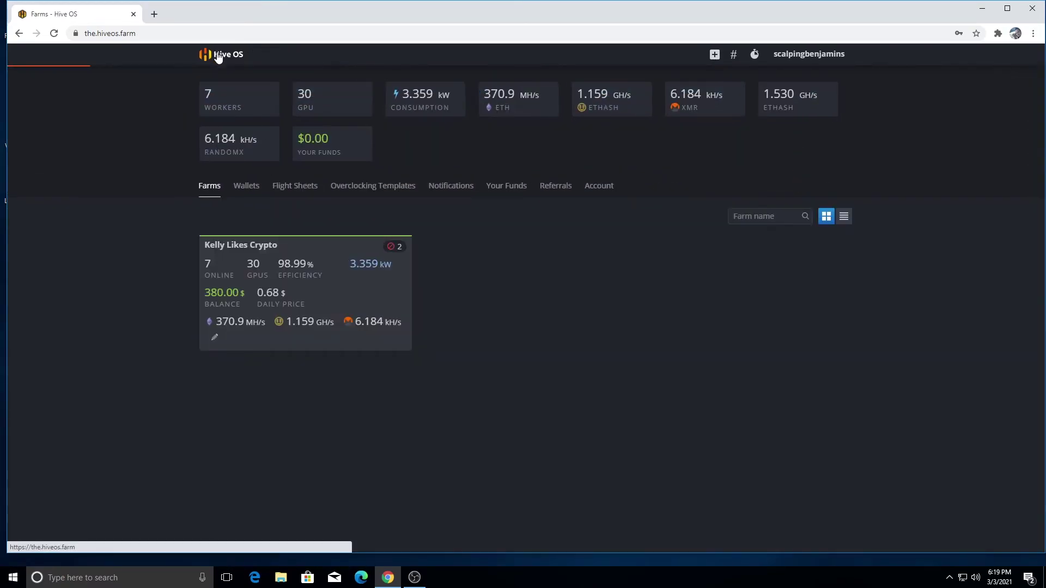
left_click(329, 281)
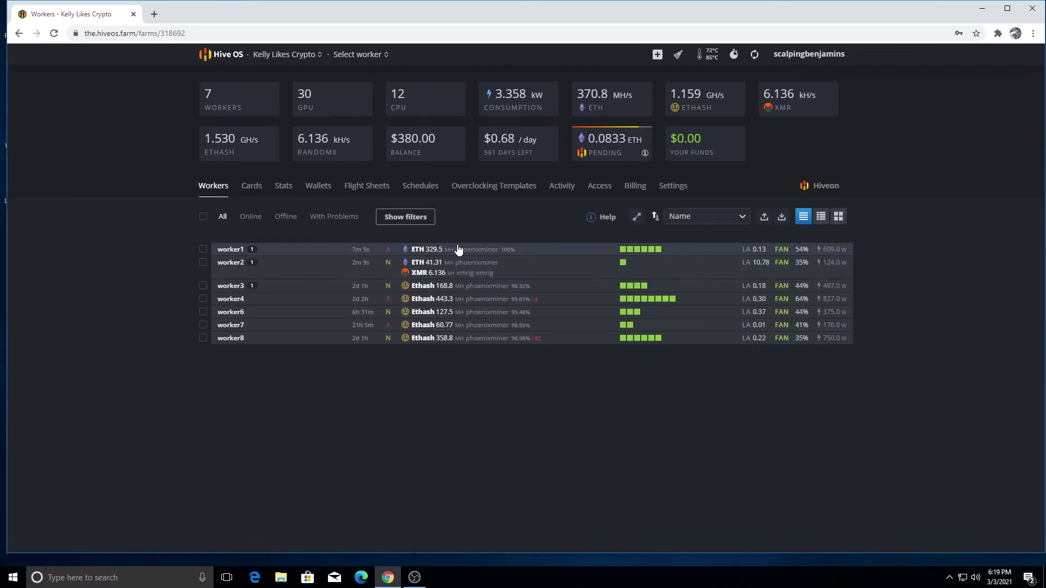
left_click(238, 250)
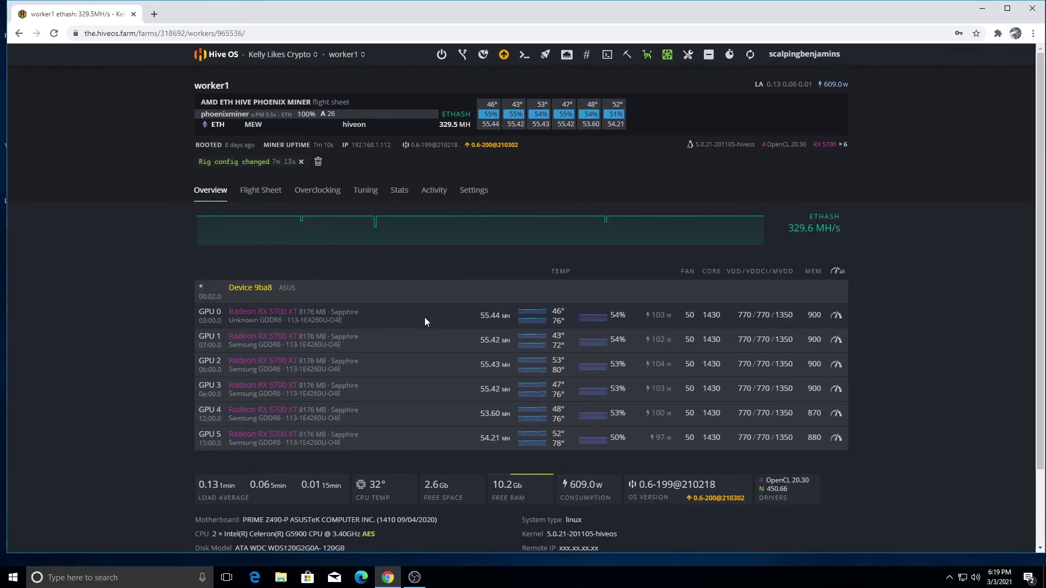
left_click(545, 54)
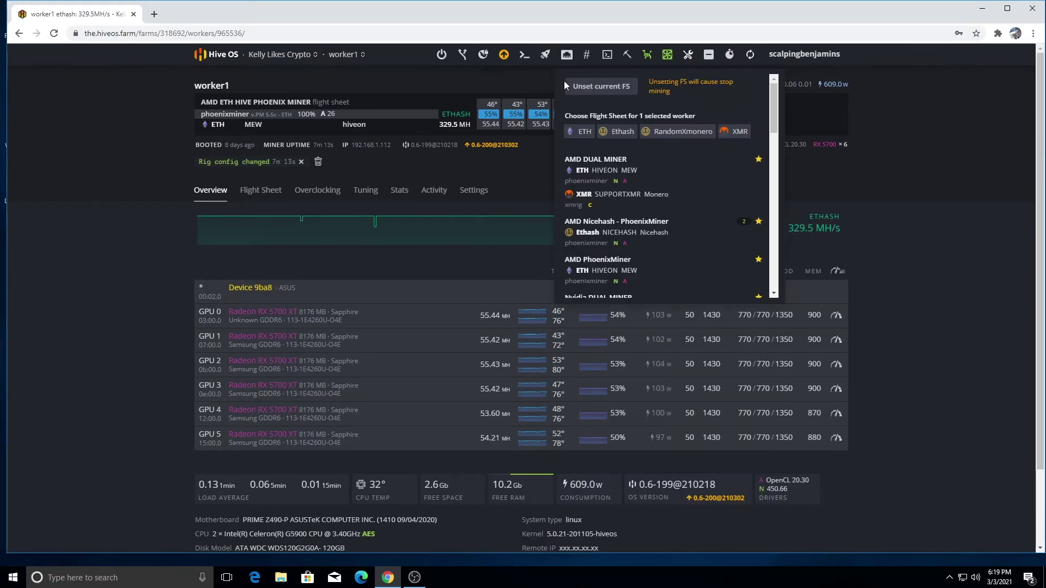
scroll(641, 202, "down", 3)
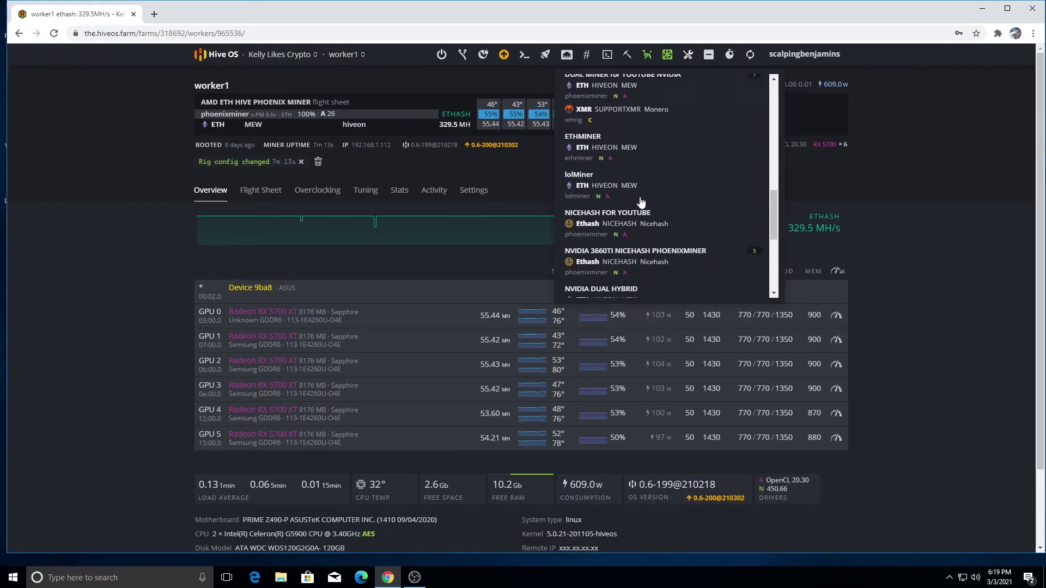
left_click(604, 217)
left_click(751, 138)
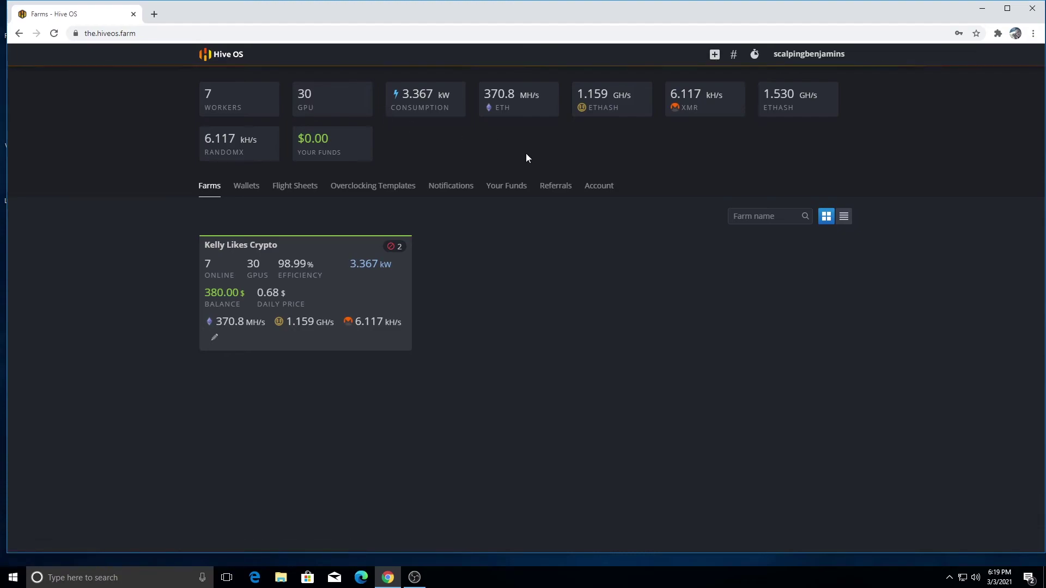
Confirm worker1 hashes Ethash at 257.6 MH, then return to the Workers list.
left_click(364, 269)
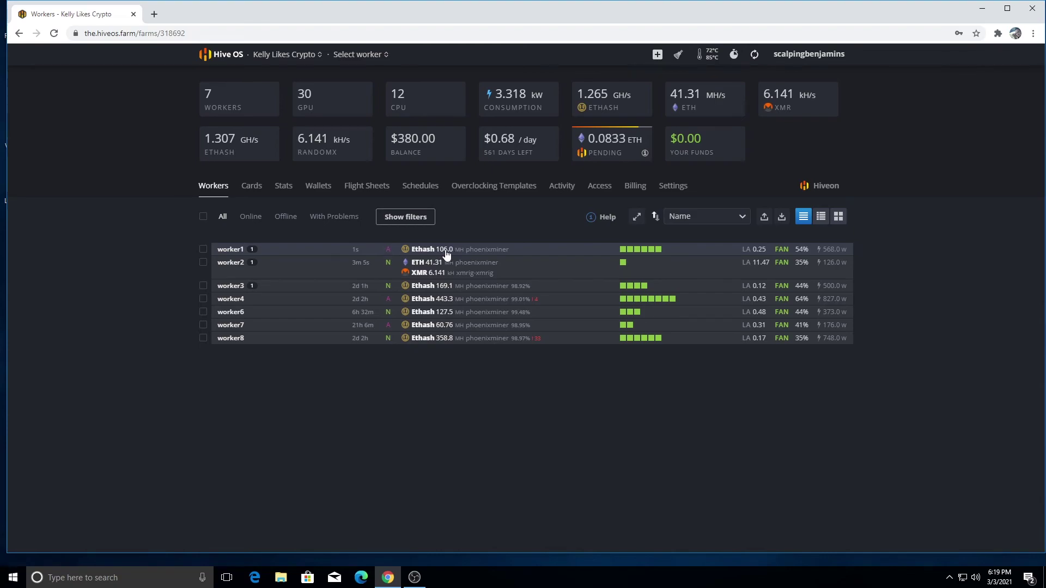
left_click(236, 250)
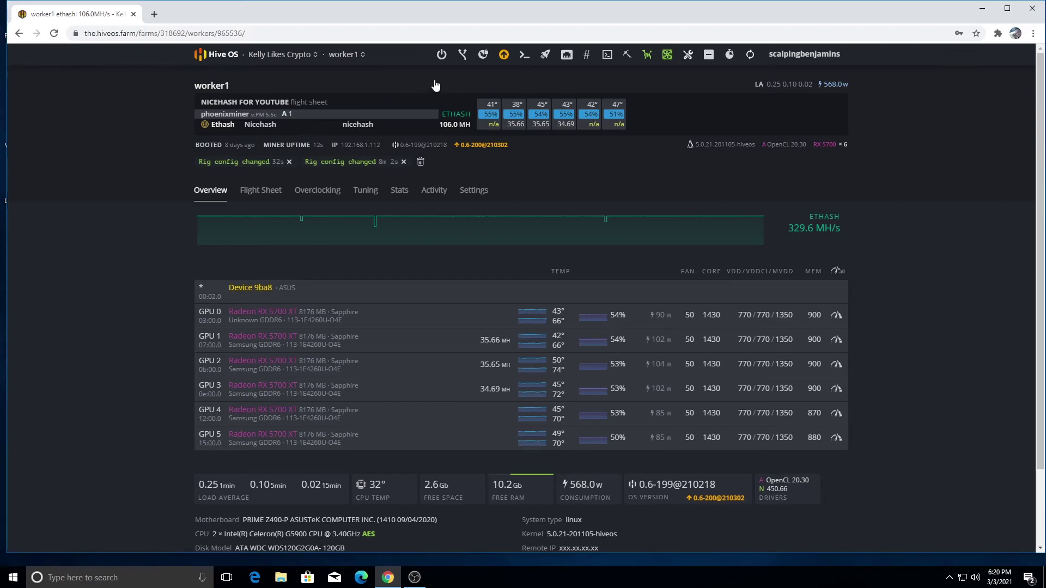
left_click(304, 56)
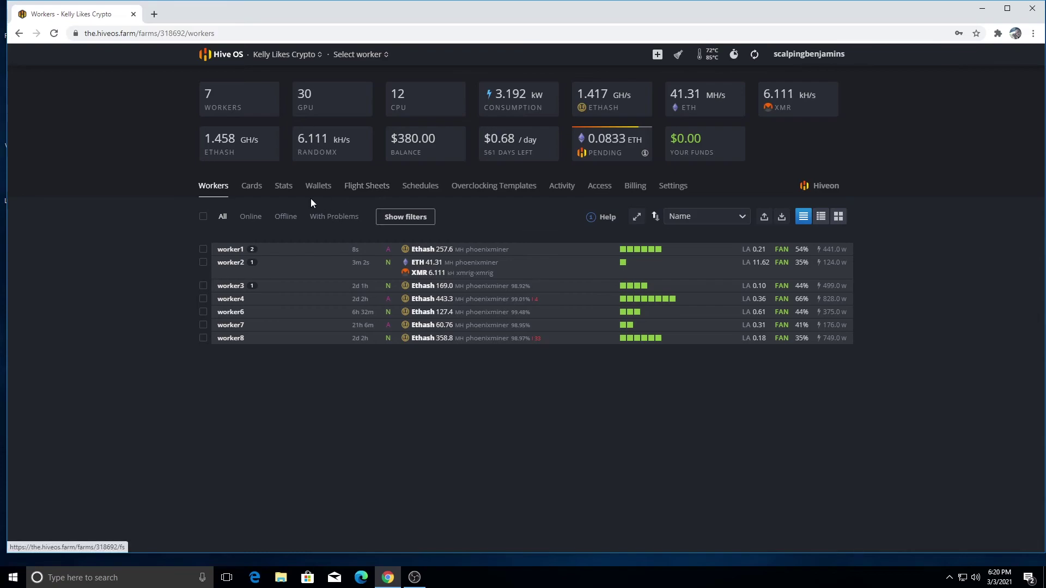
left_click(632, 186)
scroll(442, 294, "down", 3)
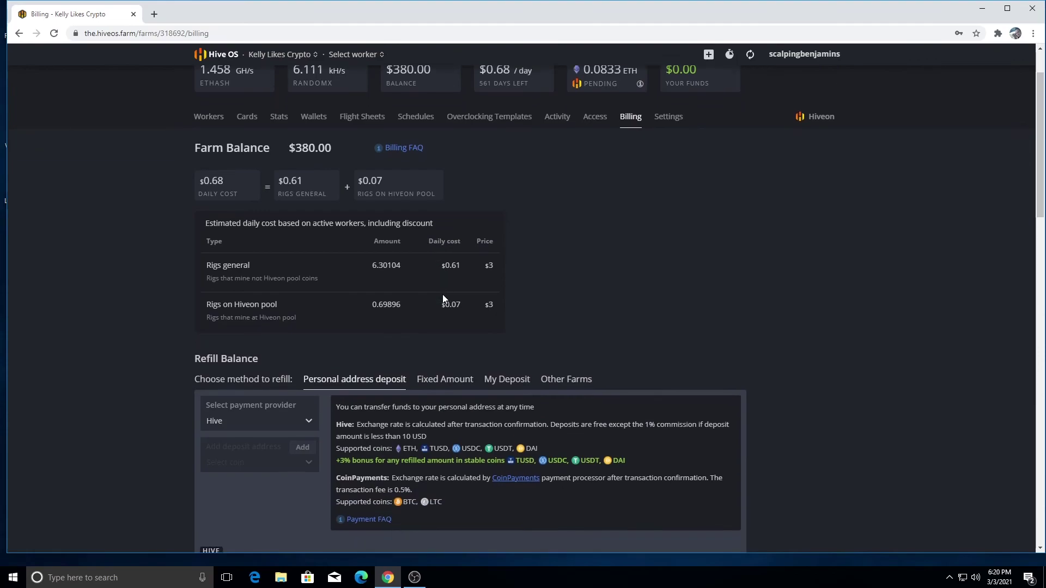
scroll(442, 296, "down", 3)
scroll(441, 291, "up", 6)
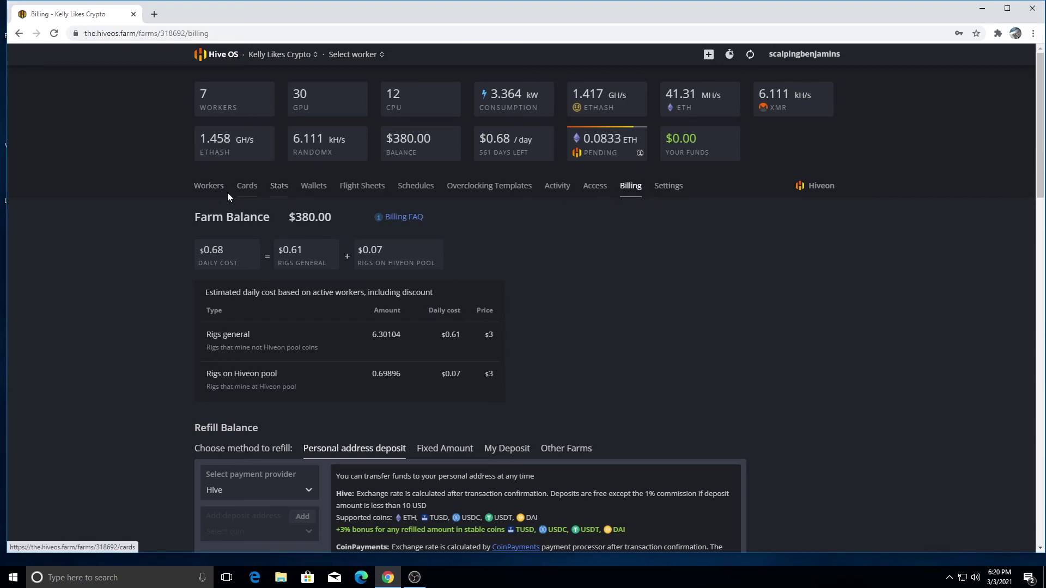
left_click(200, 186)
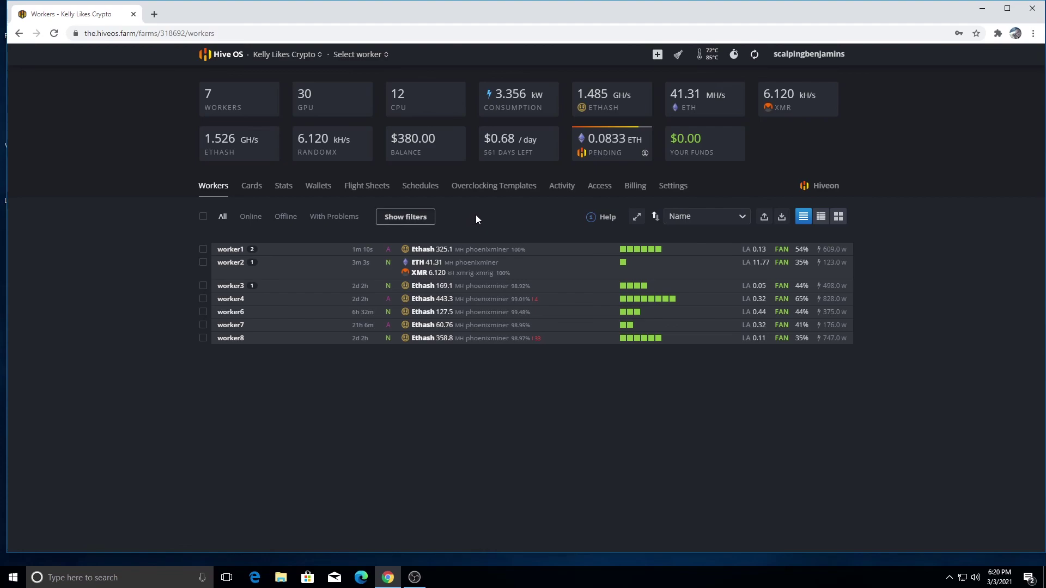
mouse_move(592, 149)
left_click(306, 118)
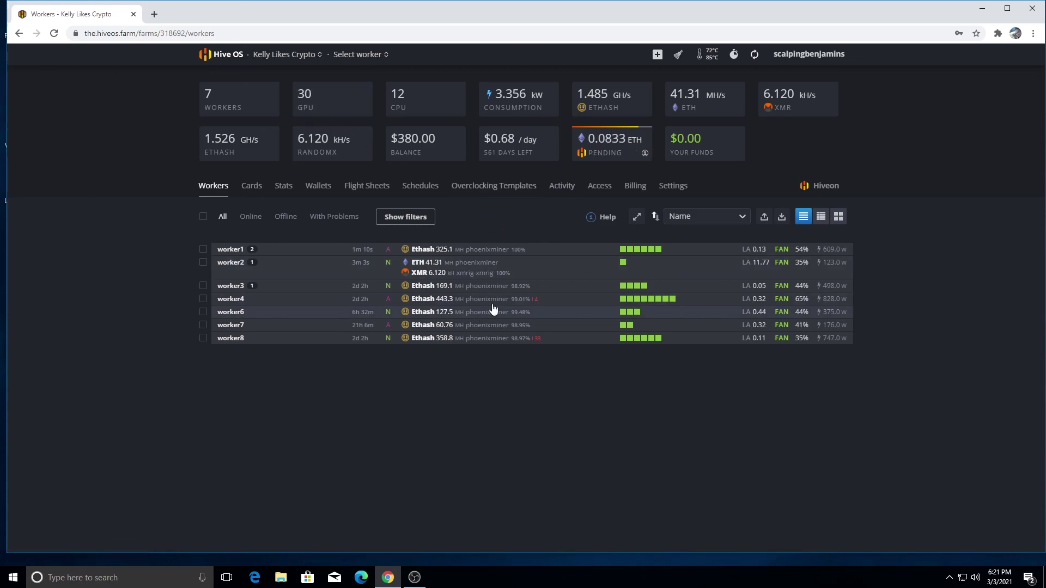